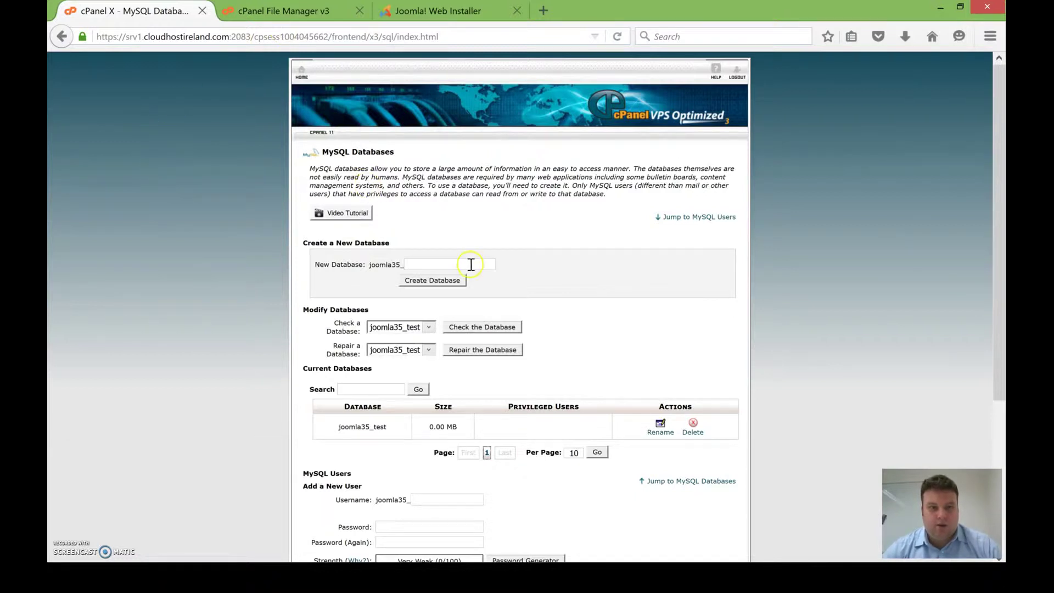
Step: Scroll past Current Databases, select the joomla35_test name, and reach the Add a New User form
{"action": "scroll", "coordinate": [471, 265], "scroll_direction": "down", "scroll_amount": 5}
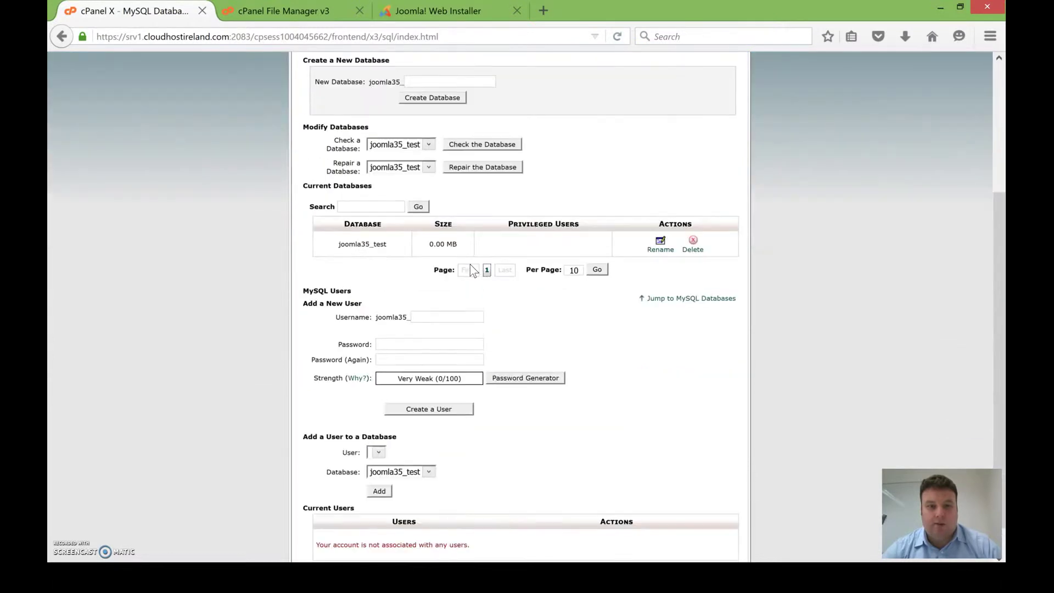
{"action": "double_click", "coordinate": [356, 245]}
{"action": "scroll", "coordinate": [435, 327], "scroll_direction": "down", "scroll_amount": 1}
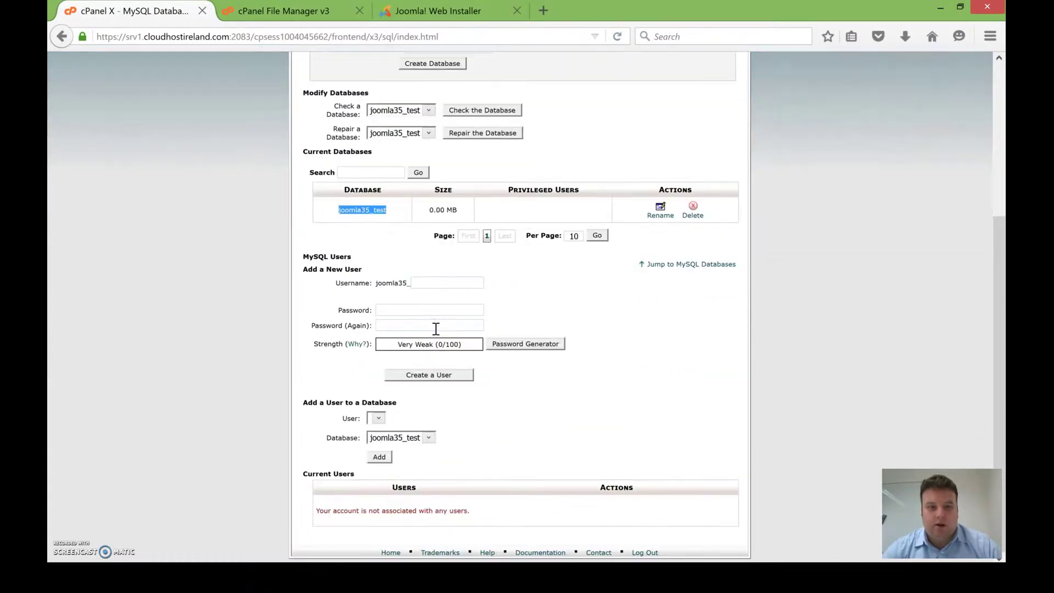
Step: Create the MySQL user joomla35_user with its password
{"action": "left_click", "coordinate": [433, 281]}
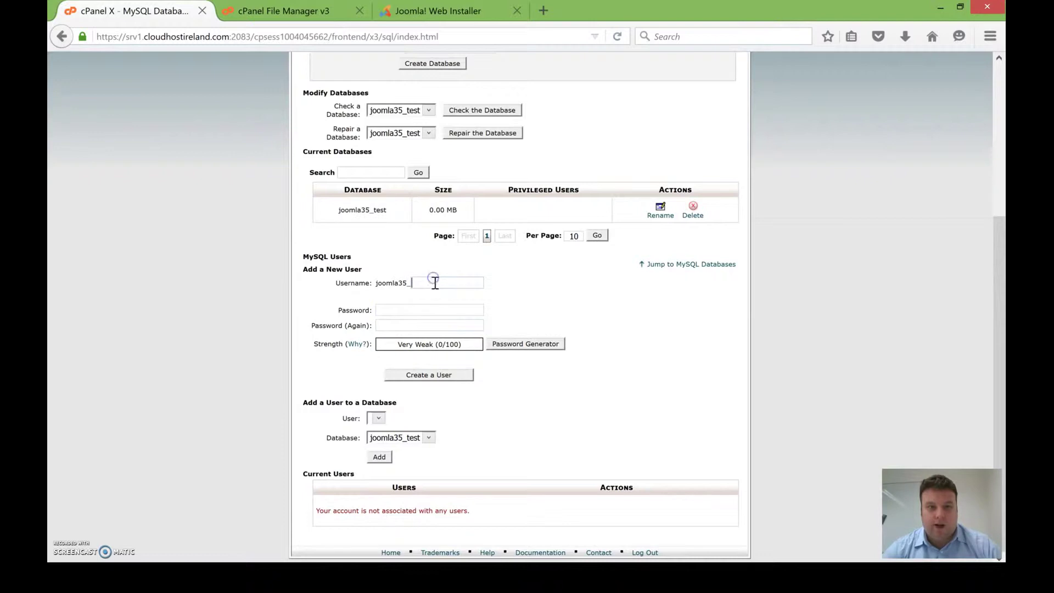
{"action": "type", "text": "user"}
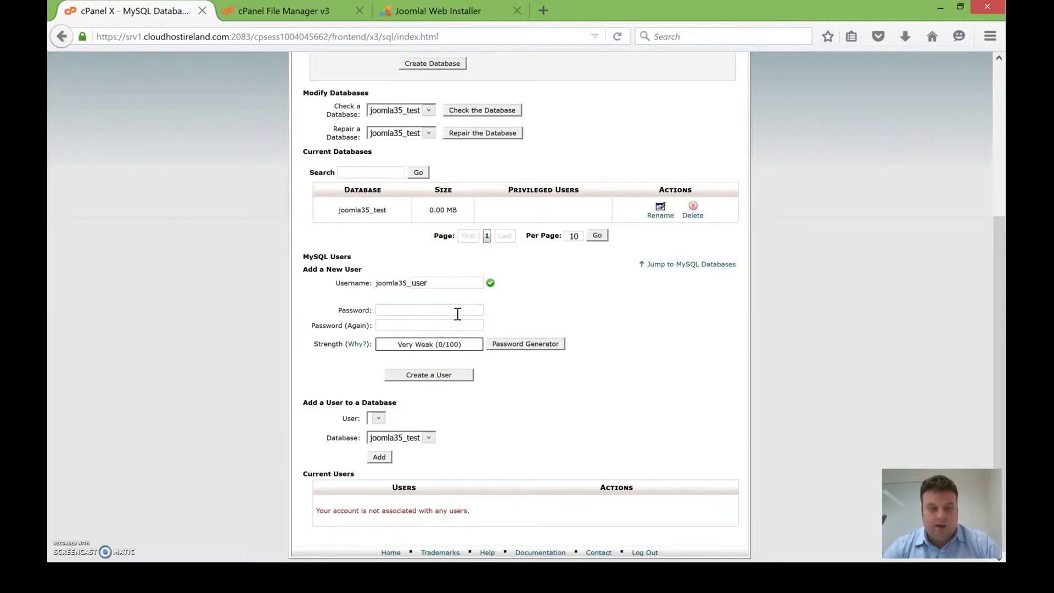
{"action": "type", "text": "123456"}
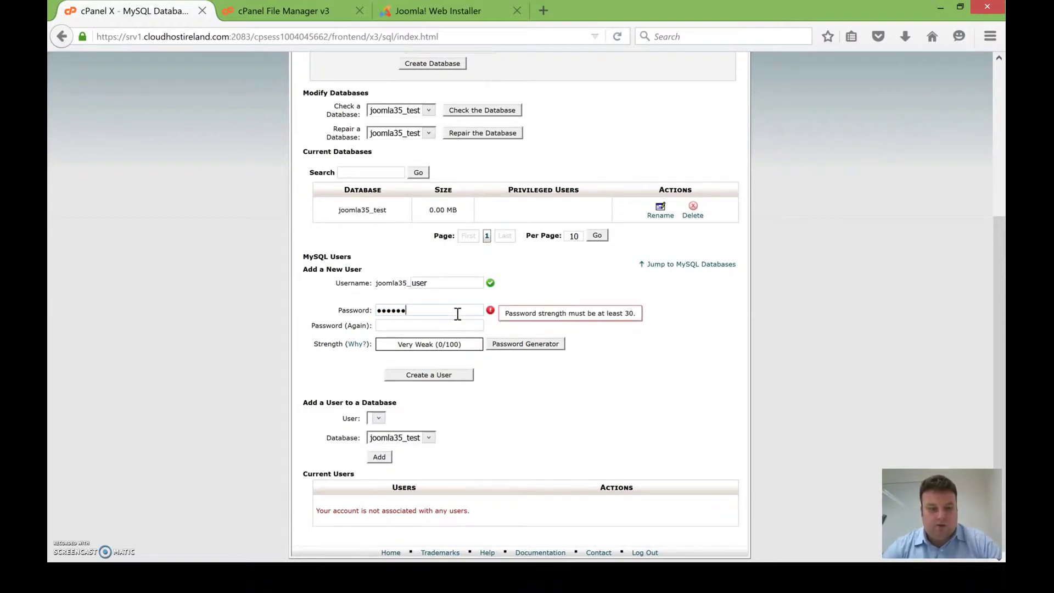
{"action": "type", "text": "123456789"}
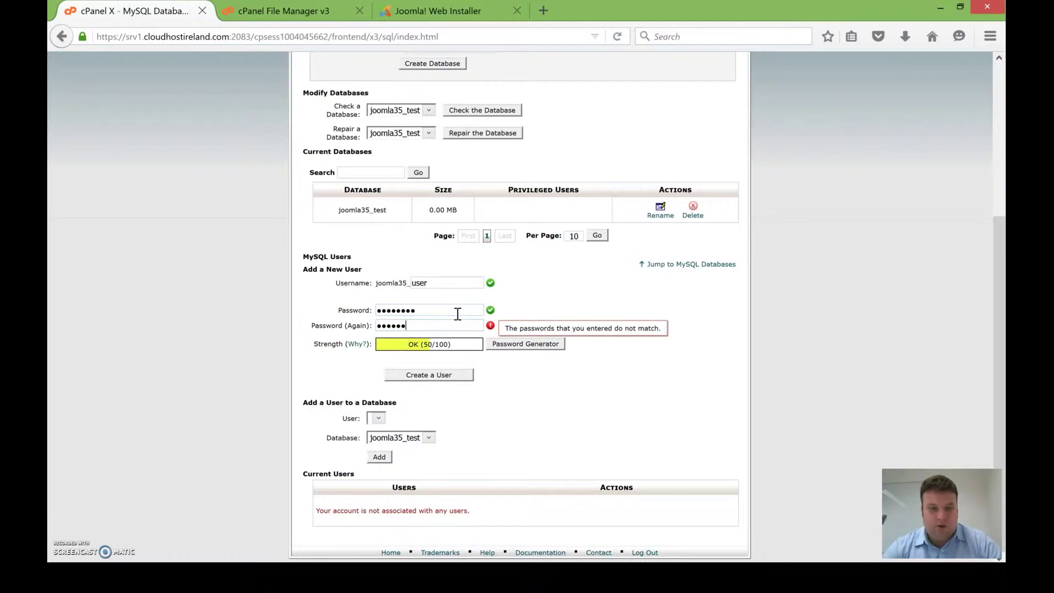
{"action": "left_click", "coordinate": [445, 376]}
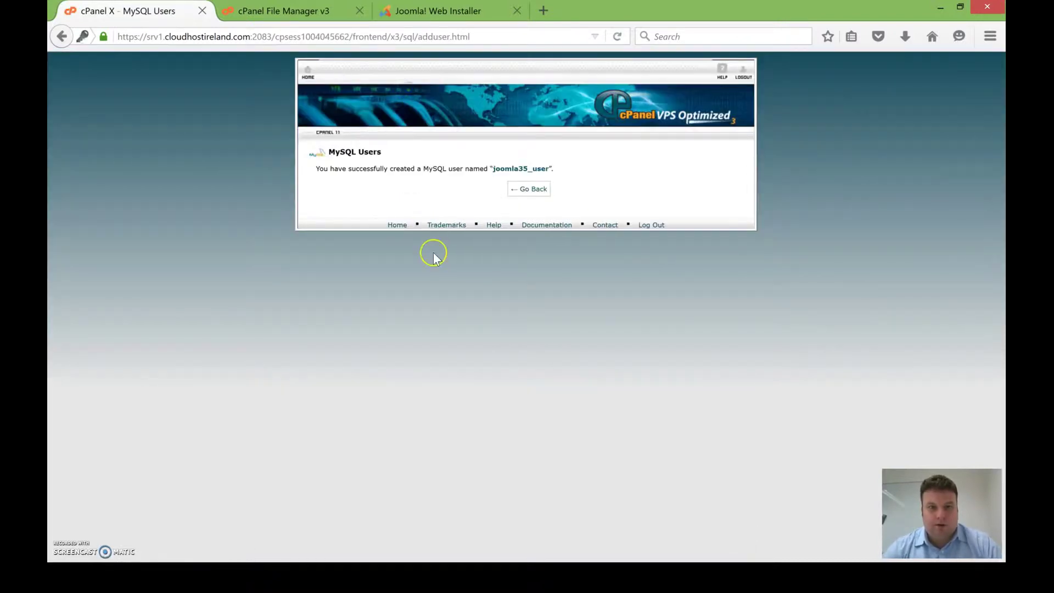
Step: Add joomla35_user to joomla35_test with ALL PRIVILEGES, then switch to the File Manager
{"action": "left_click", "coordinate": [528, 190]}
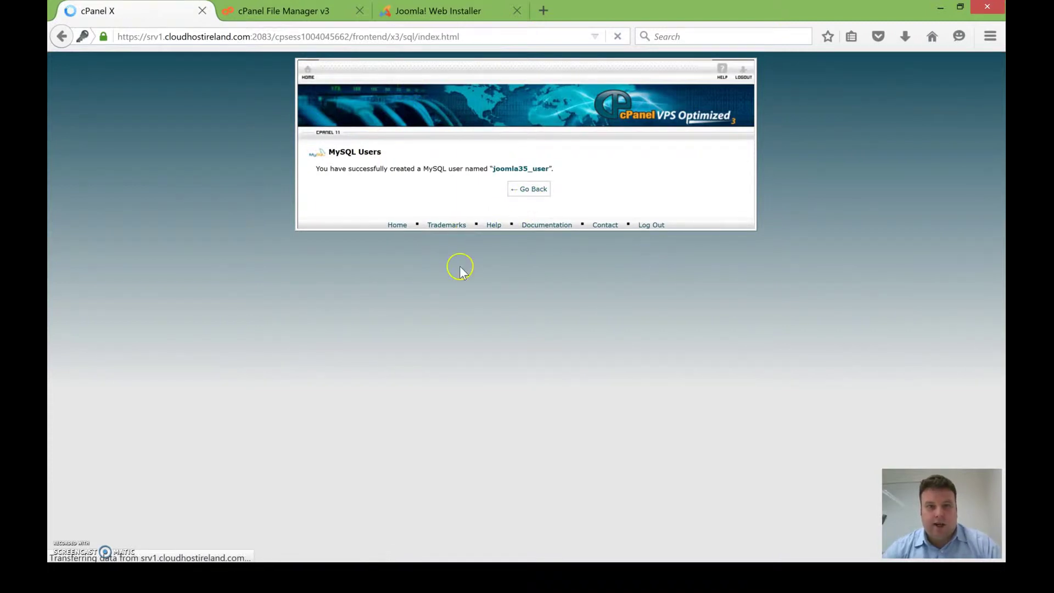
{"action": "scroll", "coordinate": [462, 268], "scroll_direction": "down", "scroll_amount": 4}
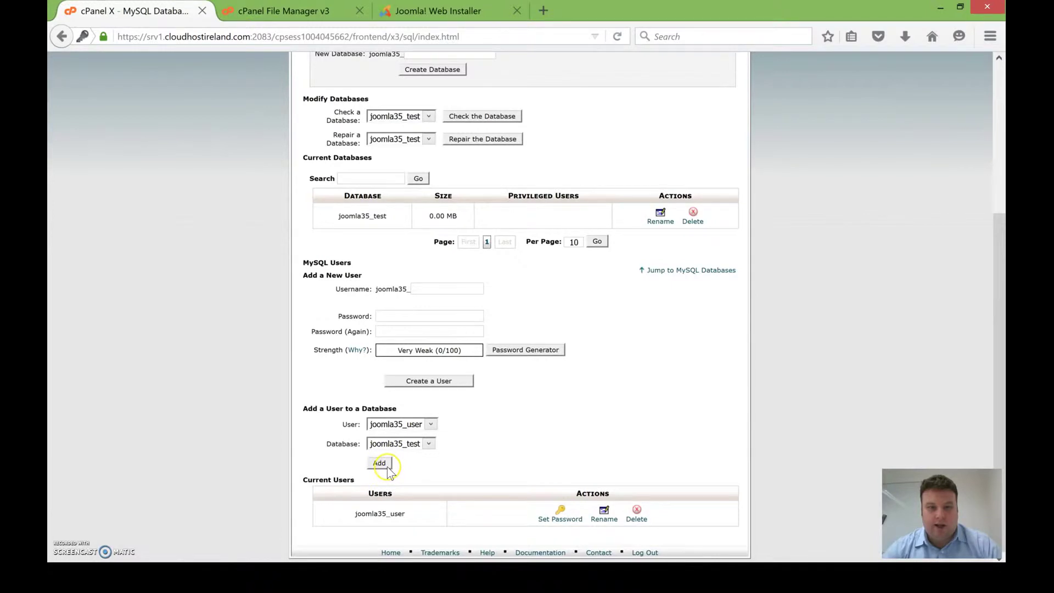
{"action": "left_click", "coordinate": [387, 464]}
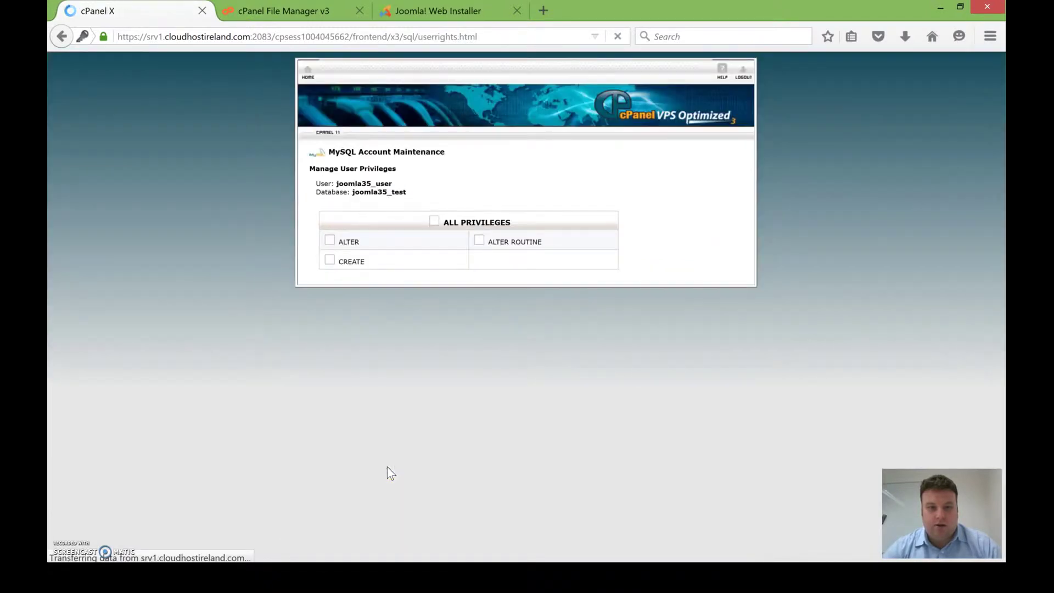
{"action": "left_click", "coordinate": [433, 222]}
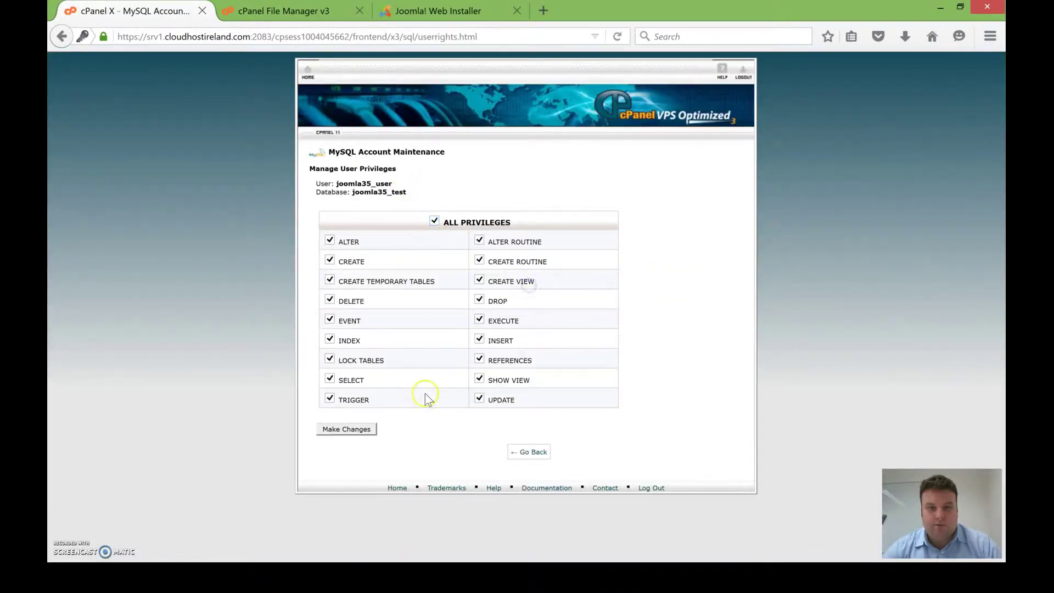
{"action": "left_click", "coordinate": [354, 429]}
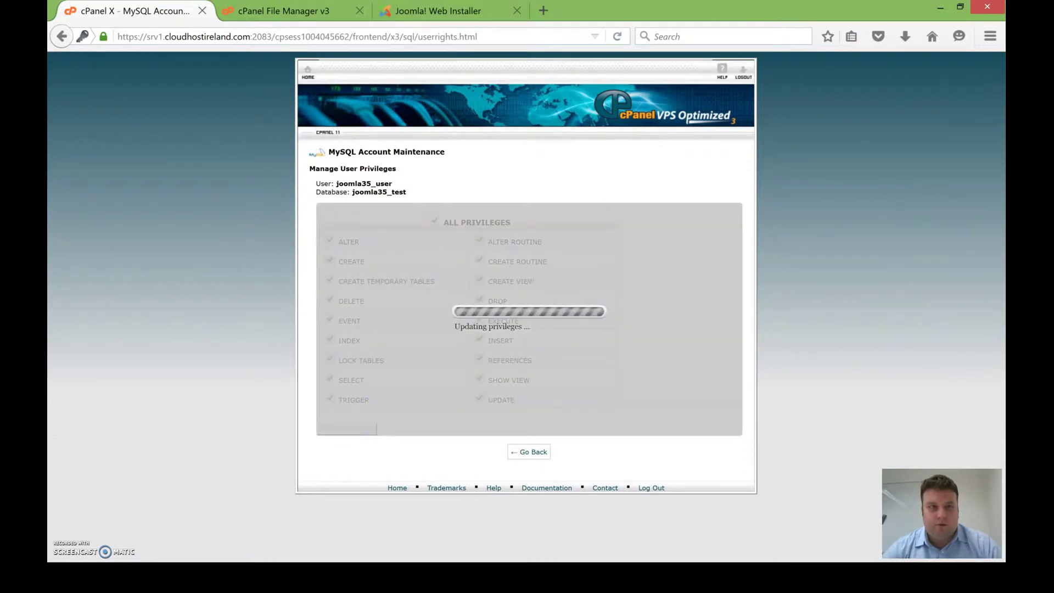
{"action": "left_click", "coordinate": [309, 12]}
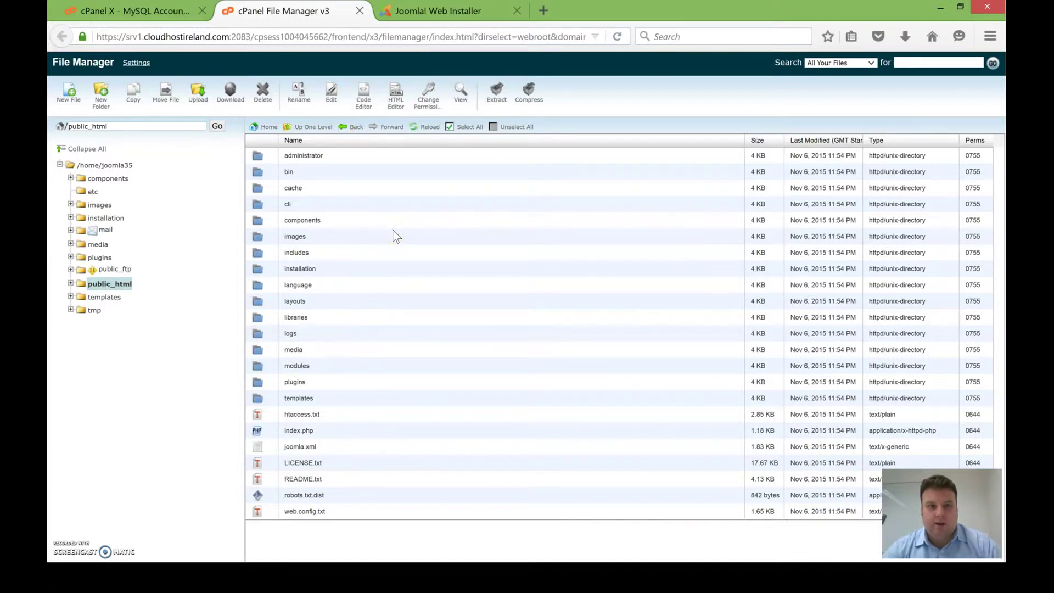
Step: Load the installer at the site's root address by removing installation/index.php from the URL
{"action": "left_click", "coordinate": [435, 11]}
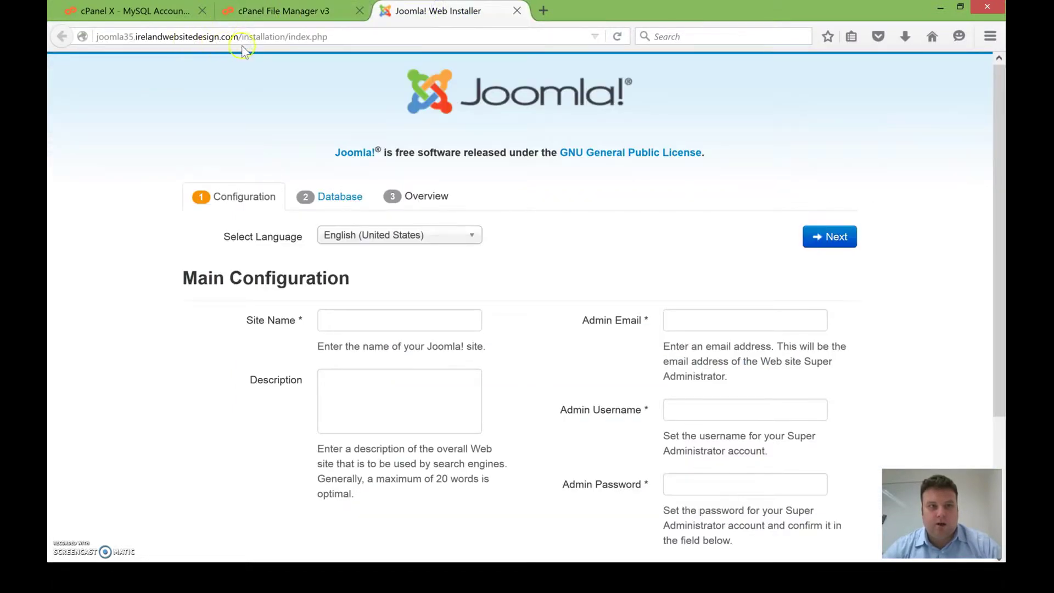
{"action": "left_click_drag", "start_coordinate": [242, 37], "coordinate": [328, 36]}
{"action": "key", "text": "BackSpace"}
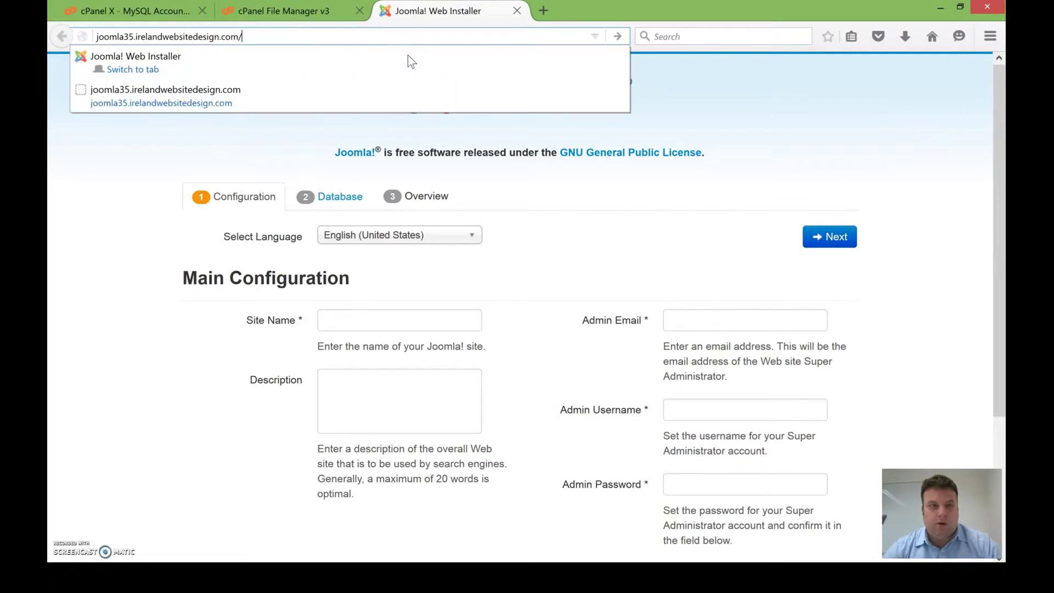
{"action": "key", "text": "Return"}
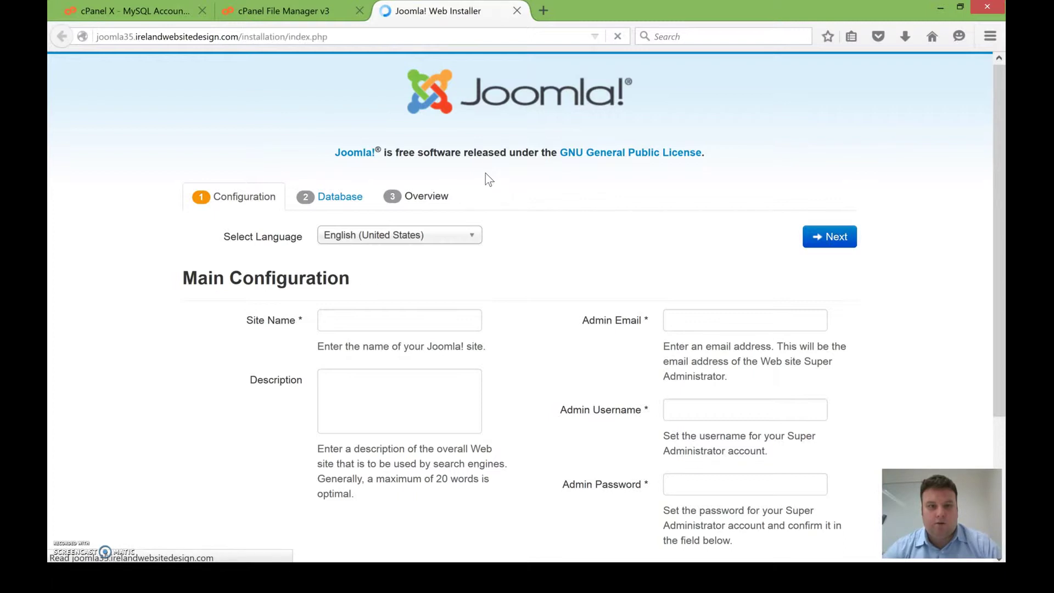
Step: Set the installation language to English (United Kingdom)
{"action": "scroll", "coordinate": [485, 173], "scroll_direction": "down", "scroll_amount": 2}
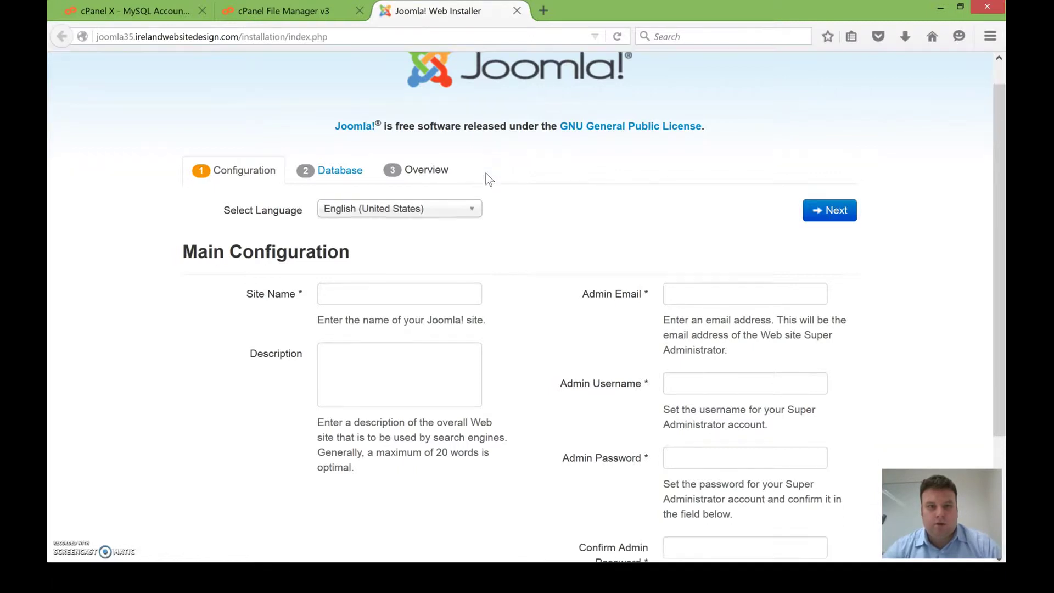
{"action": "left_click", "coordinate": [460, 173]}
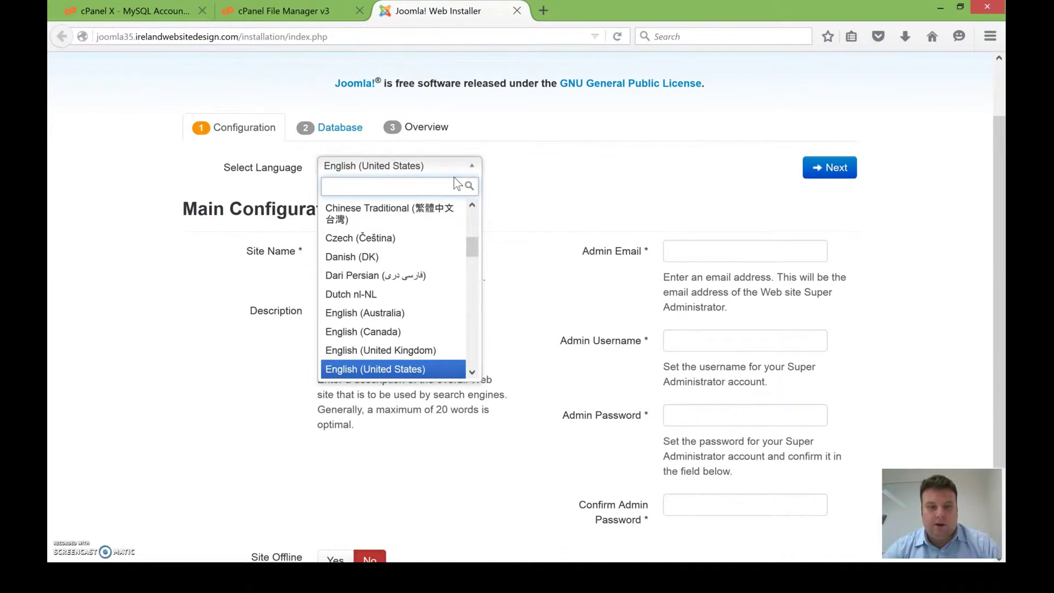
{"action": "type", "text": "English"}
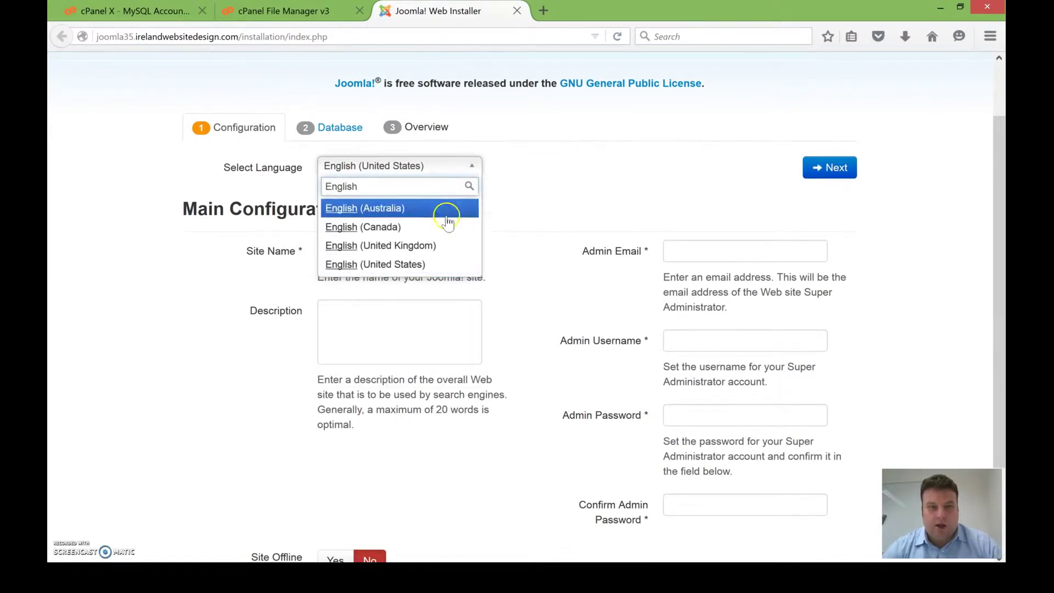
{"action": "left_click", "coordinate": [429, 245]}
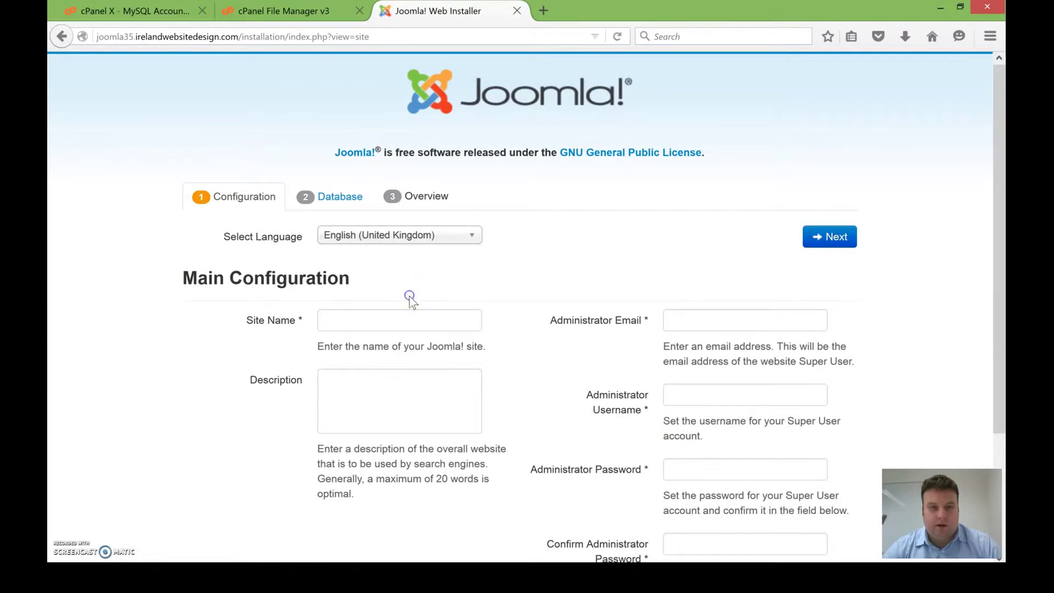
Step: Name the site 'Ireland Website Design' with description 'We are really great website design'
{"action": "left_click", "coordinate": [395, 324]}
{"action": "scroll", "coordinate": [457, 258], "scroll_direction": "down", "scroll_amount": 2}
{"action": "scroll", "coordinate": [456, 257], "scroll_direction": "down", "scroll_amount": 3}
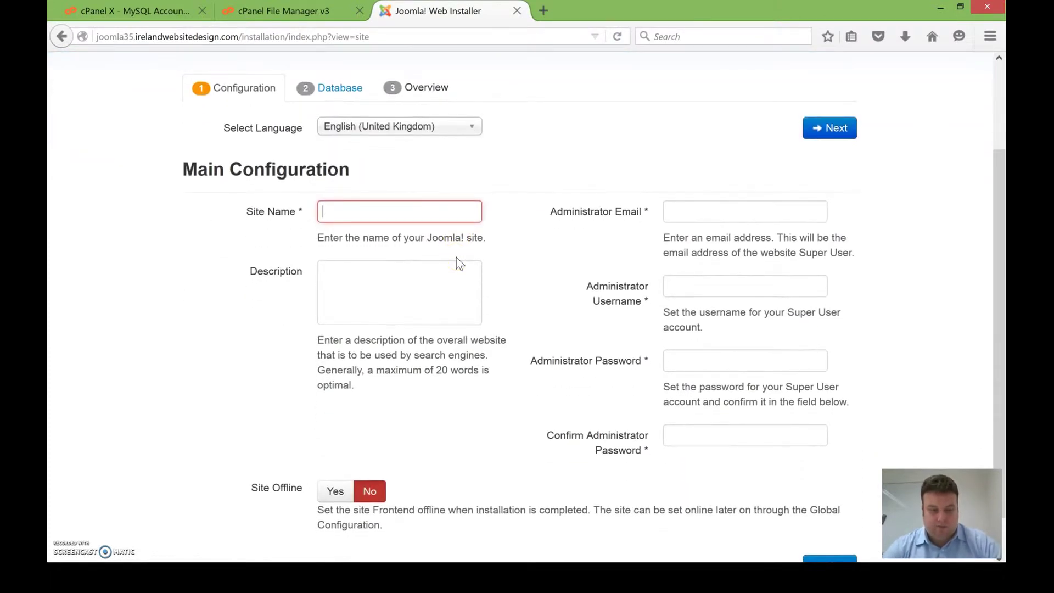
{"action": "type", "text": "Ireland Website Design"}
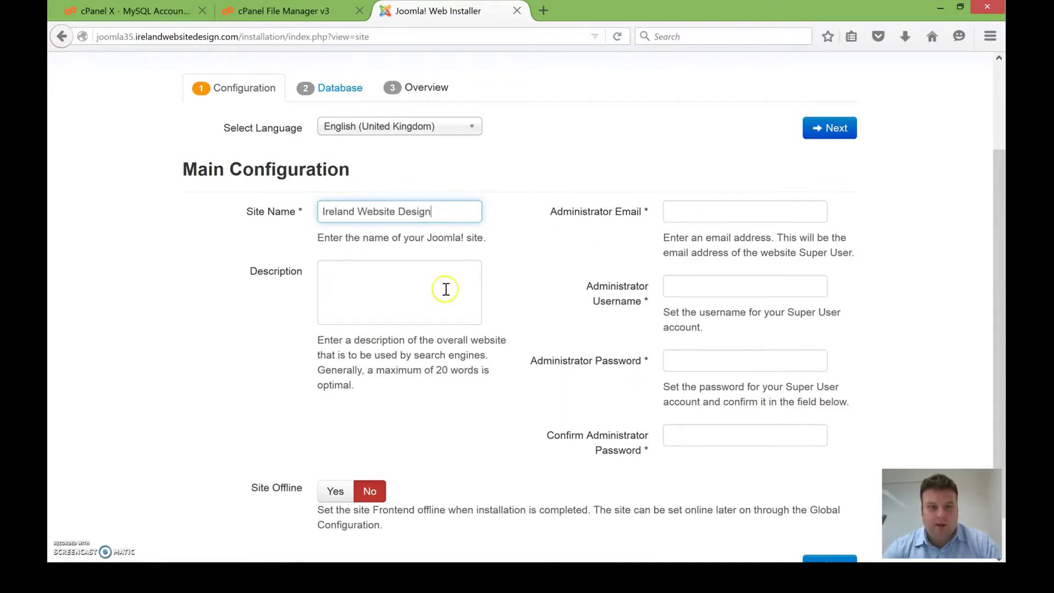
{"action": "left_click", "coordinate": [476, 311]}
{"action": "type", "text": "We are re"}
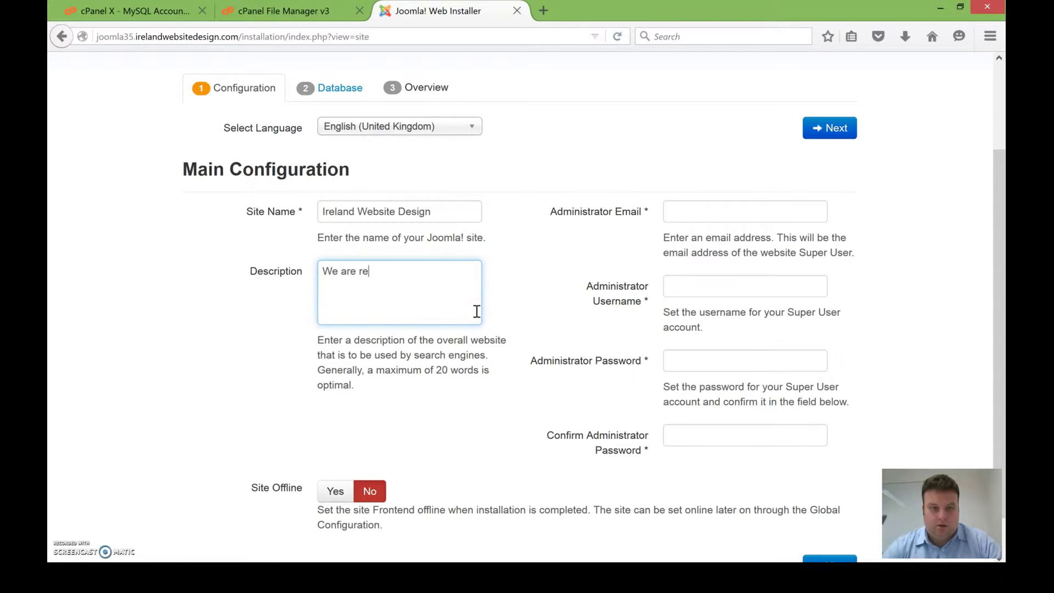
{"action": "type", "text": "ally great website d"}
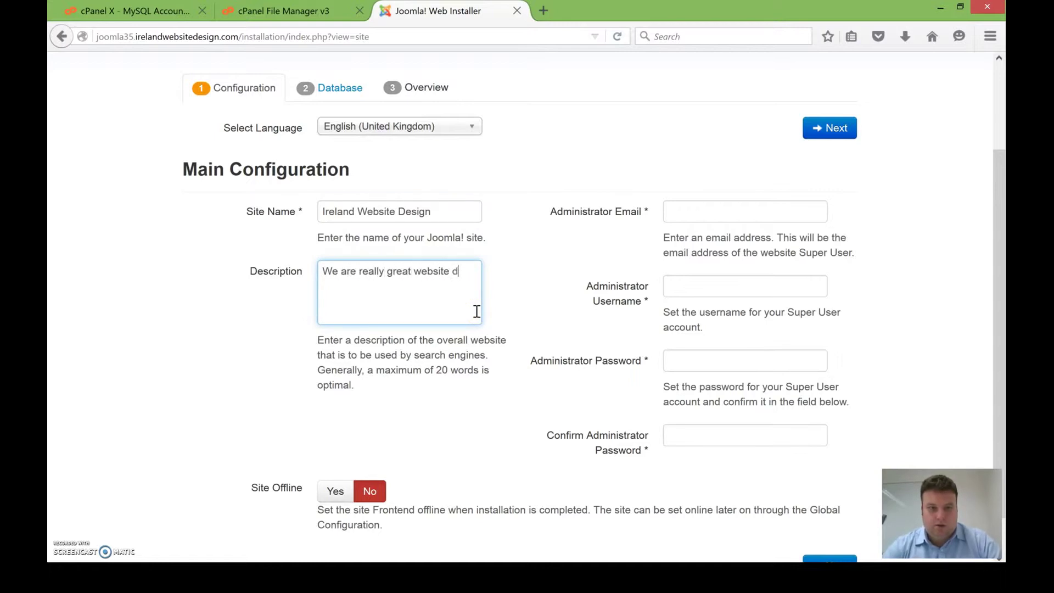
{"action": "type", "text": "esigners."}
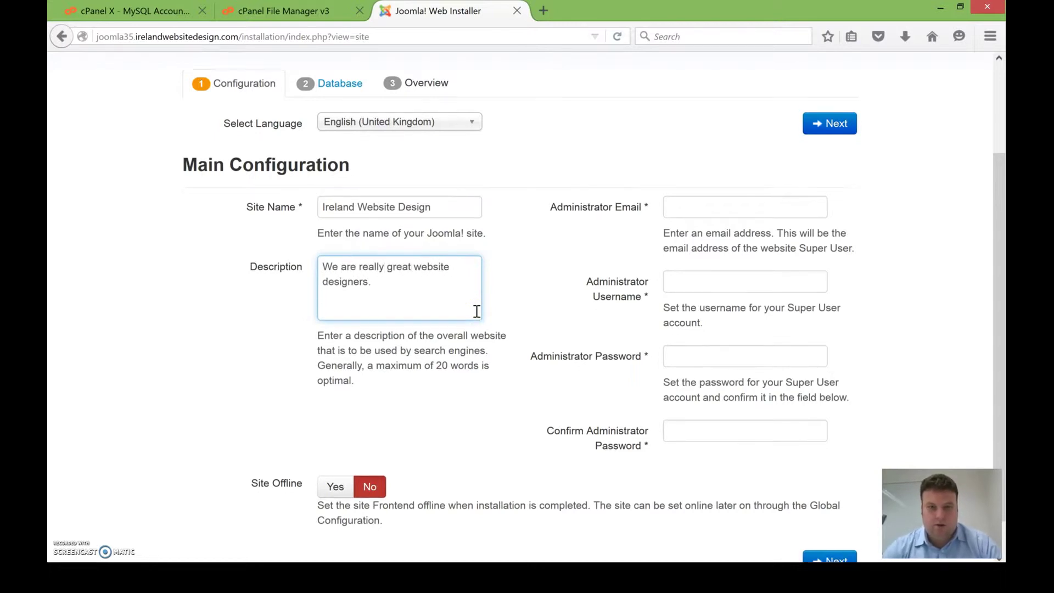
{"action": "scroll", "coordinate": [475, 309], "scroll_direction": "down", "scroll_amount": 1}
Step: Enter the Super User e-mail, username, and administrator password with its confirmation
{"action": "left_click", "coordinate": [679, 197]}
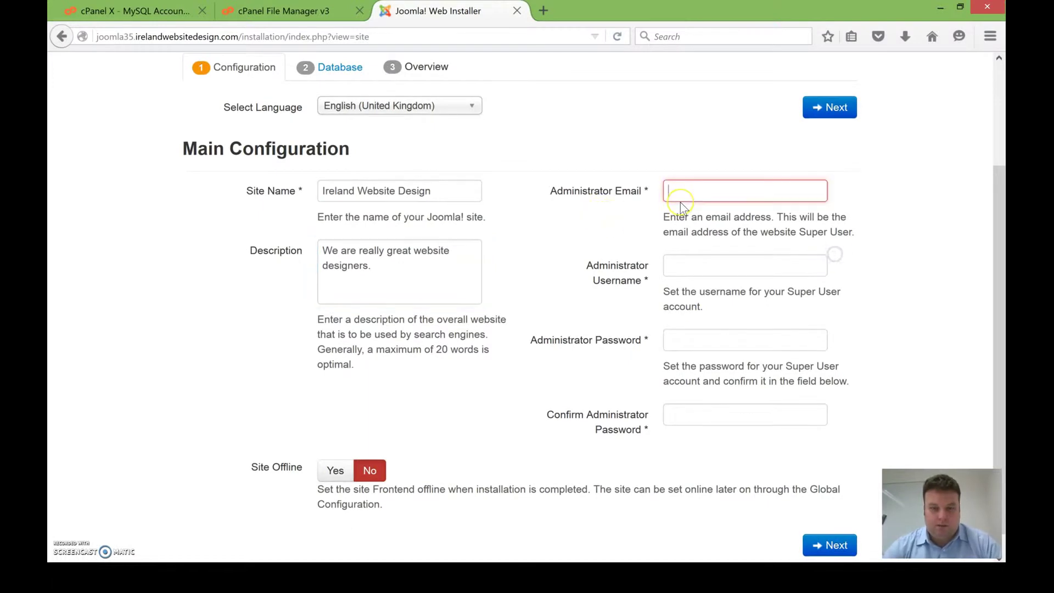
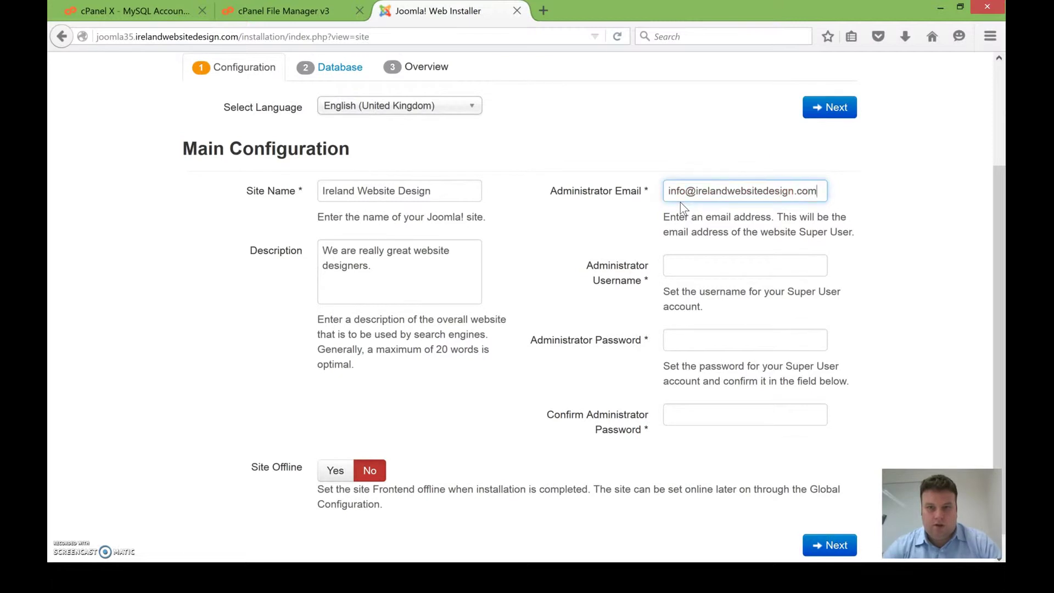
{"action": "key", "text": "Tab"}
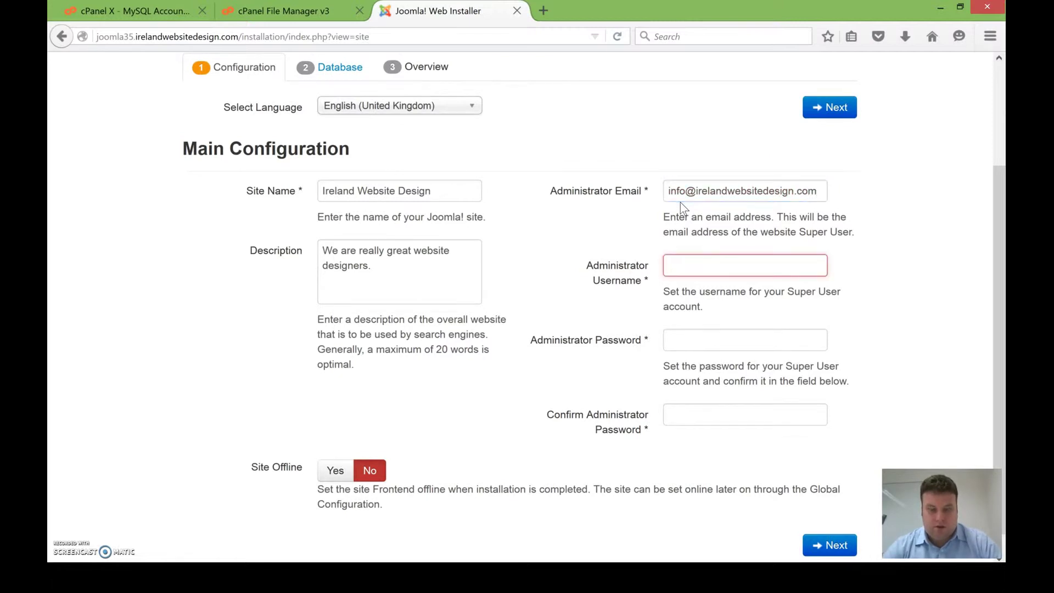
{"action": "type", "text": "irelandwebsitedesign"}
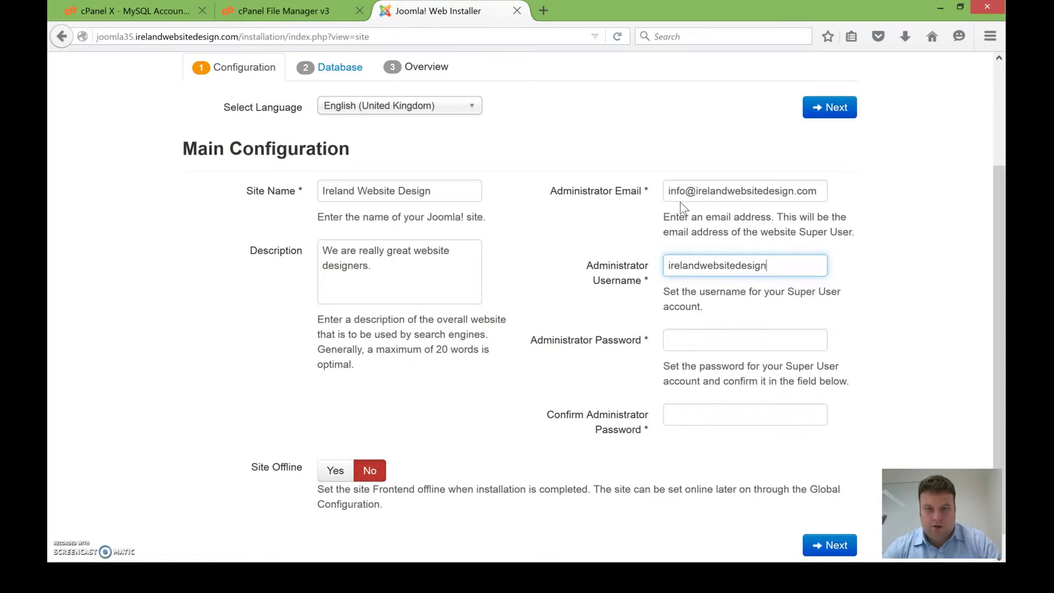
{"action": "key", "text": "Tab"}
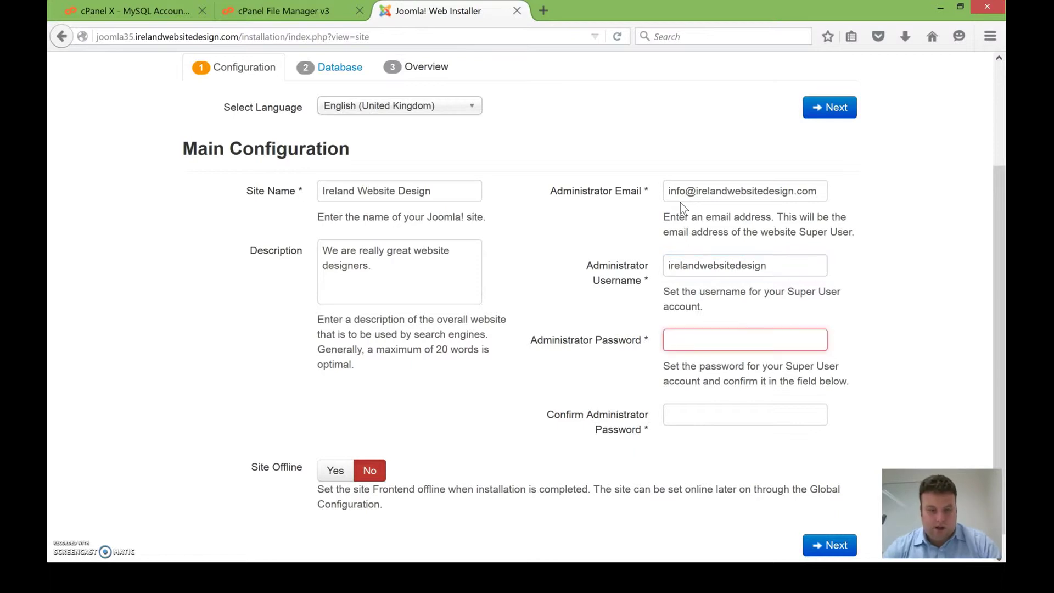
{"action": "type", "text": "********"}
{"action": "key", "text": "Tab"}
{"action": "type", "text": "***"}
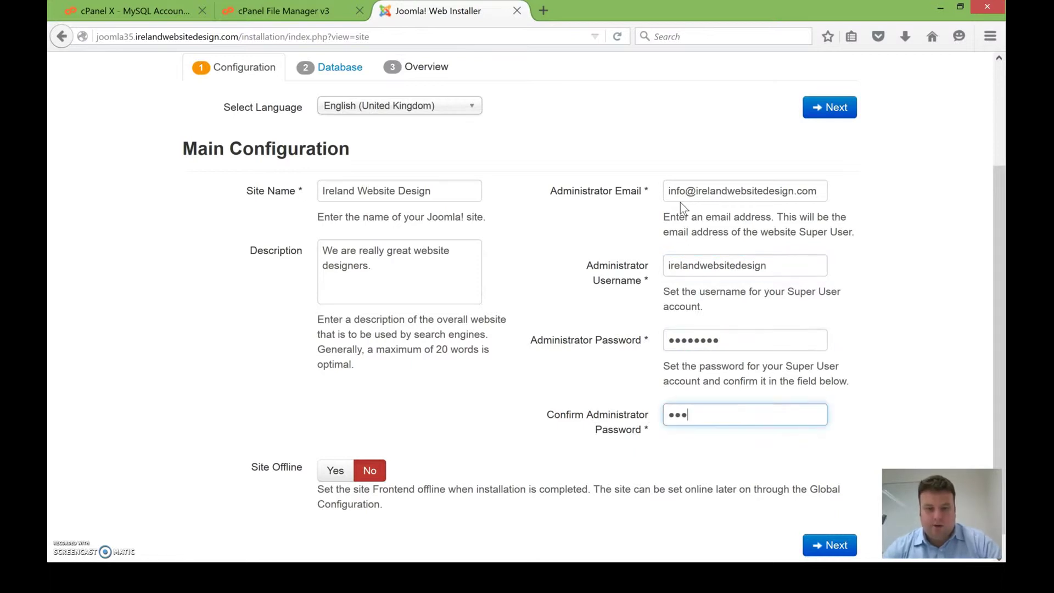
{"action": "scroll", "coordinate": [680, 202], "scroll_direction": "down", "scroll_amount": 1}
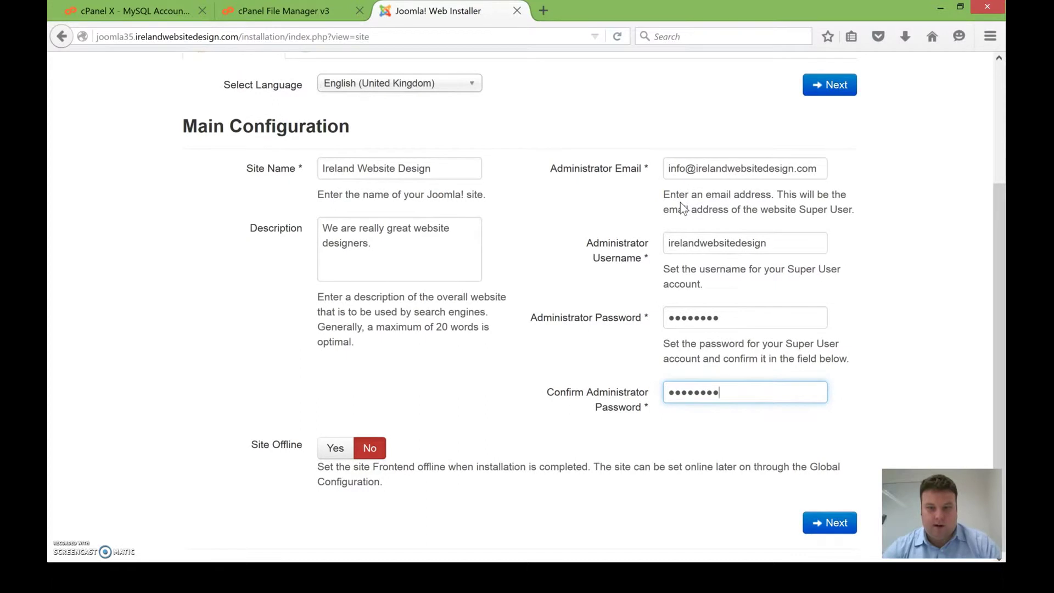
Step: Continue to Database Configuration, select the Username field, and switch back to cPanel
{"action": "left_click", "coordinate": [818, 520]}
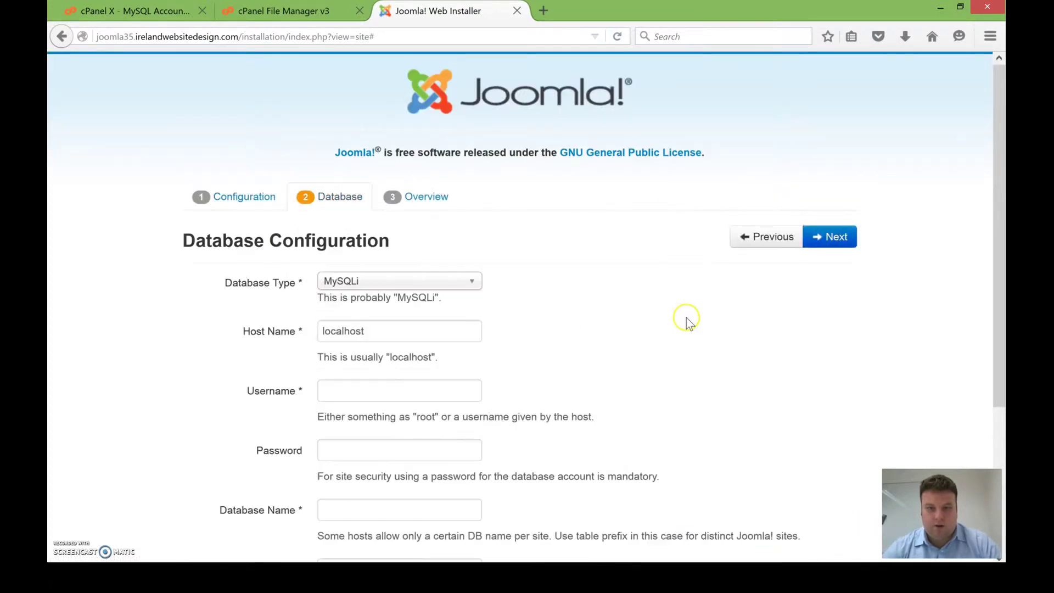
{"action": "scroll", "coordinate": [506, 308], "scroll_direction": "down", "scroll_amount": 3}
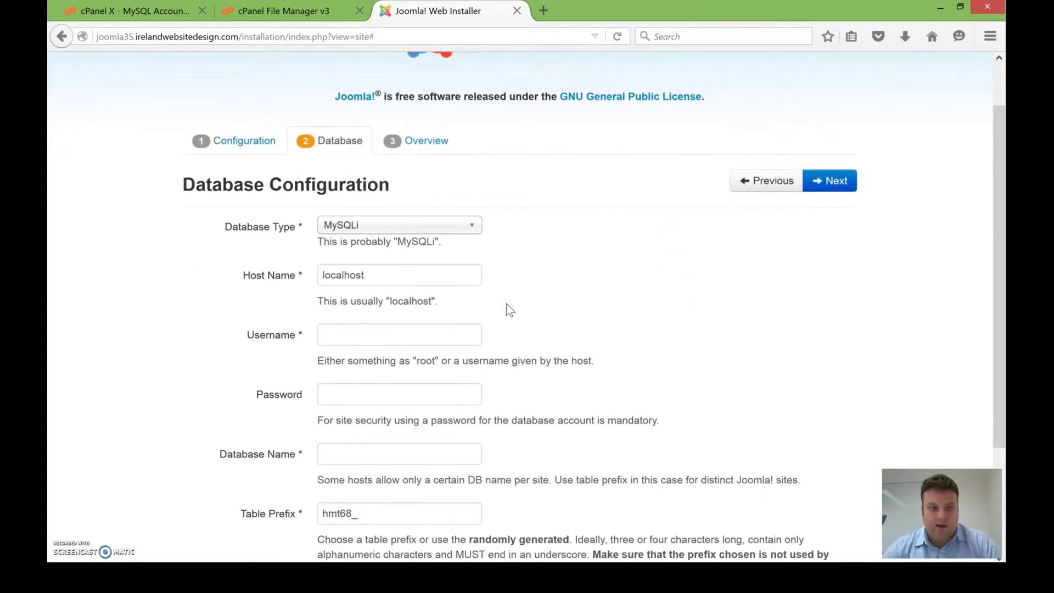
{"action": "left_click", "coordinate": [469, 306]}
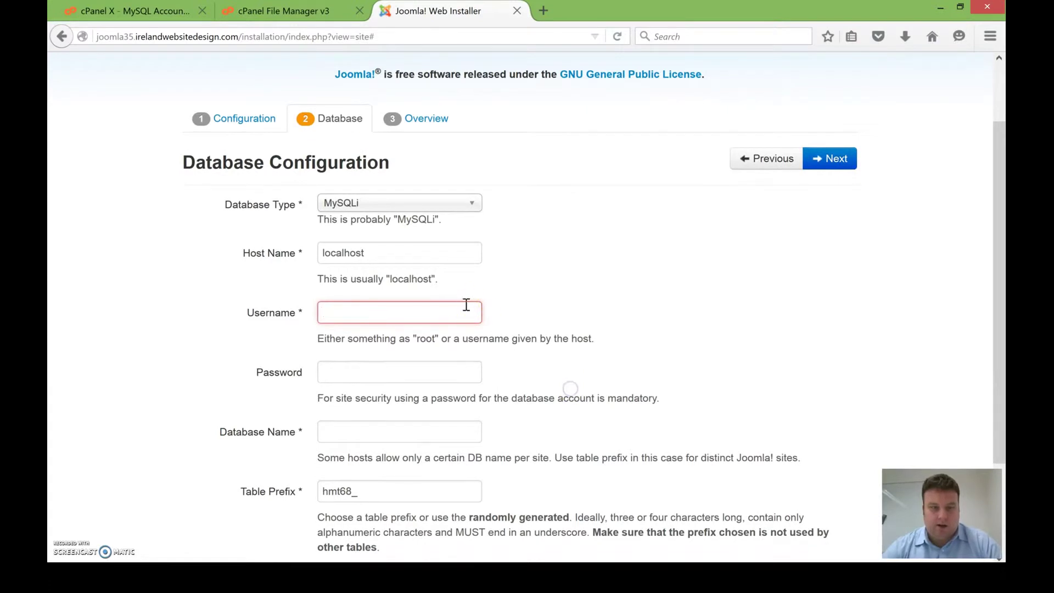
{"action": "left_click", "coordinate": [253, 14]}
Step: Save ALL PRIVILEGES for joomla35_user on joomla35_test and copy the user name
{"action": "left_click", "coordinate": [185, 16]}
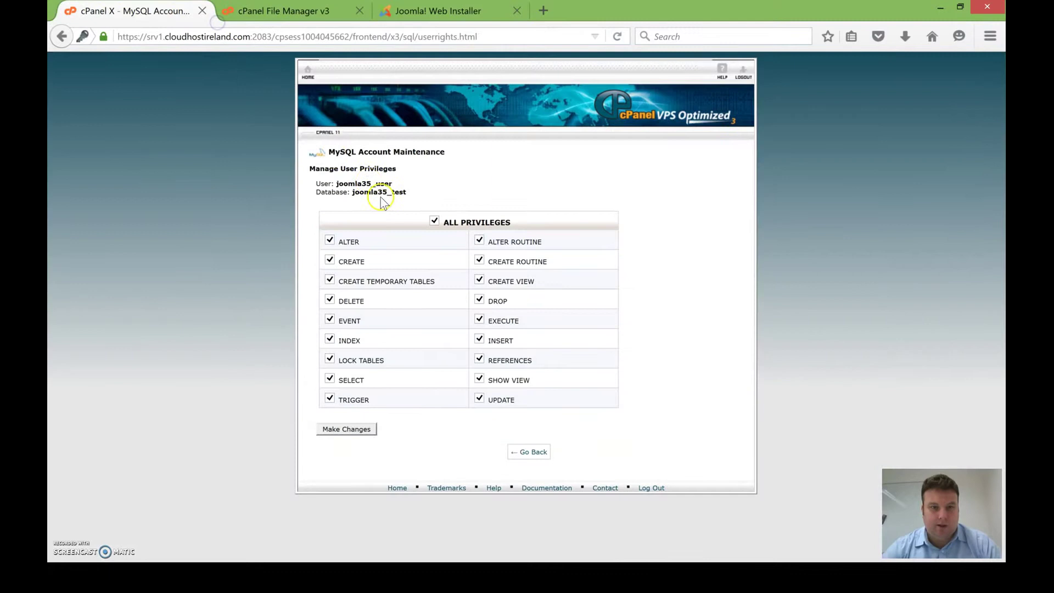
{"action": "left_click", "coordinate": [371, 427]}
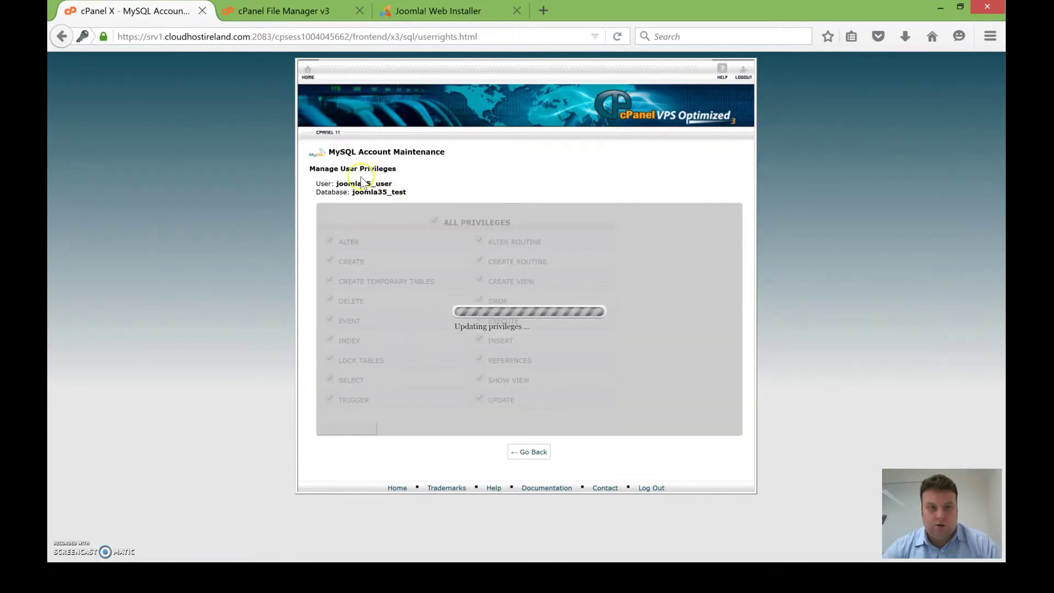
{"action": "left_click_drag", "start_coordinate": [337, 184], "coordinate": [400, 189]}
{"action": "key", "text": "ctrl+c"}
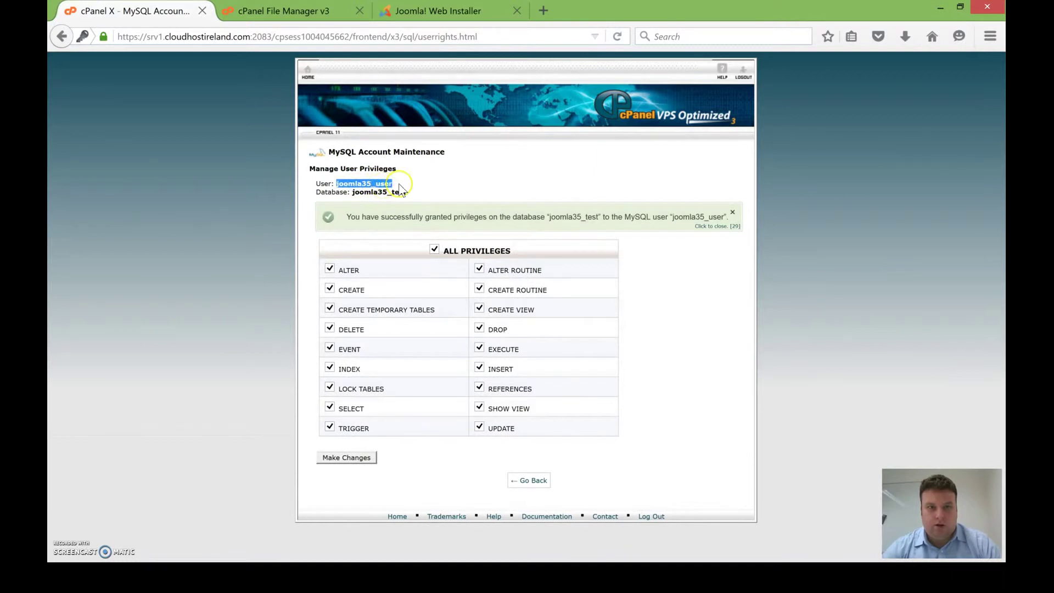
{"action": "left_click", "coordinate": [516, 481]}
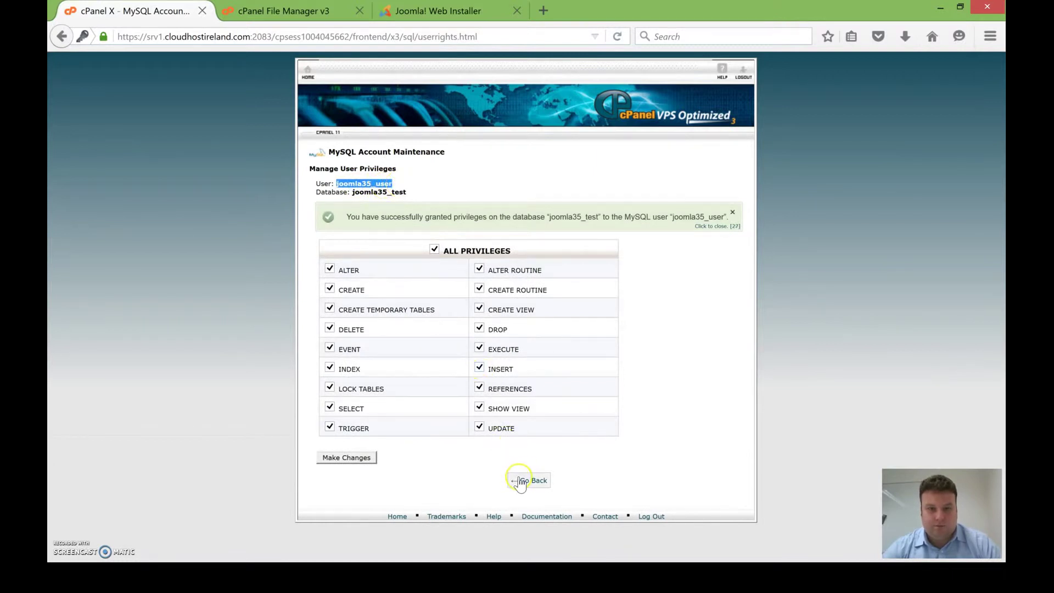
Step: Enter database username joomla35_user and the database password in the installer
{"action": "left_click", "coordinate": [434, 11]}
{"action": "key", "text": "ctrl+v"}
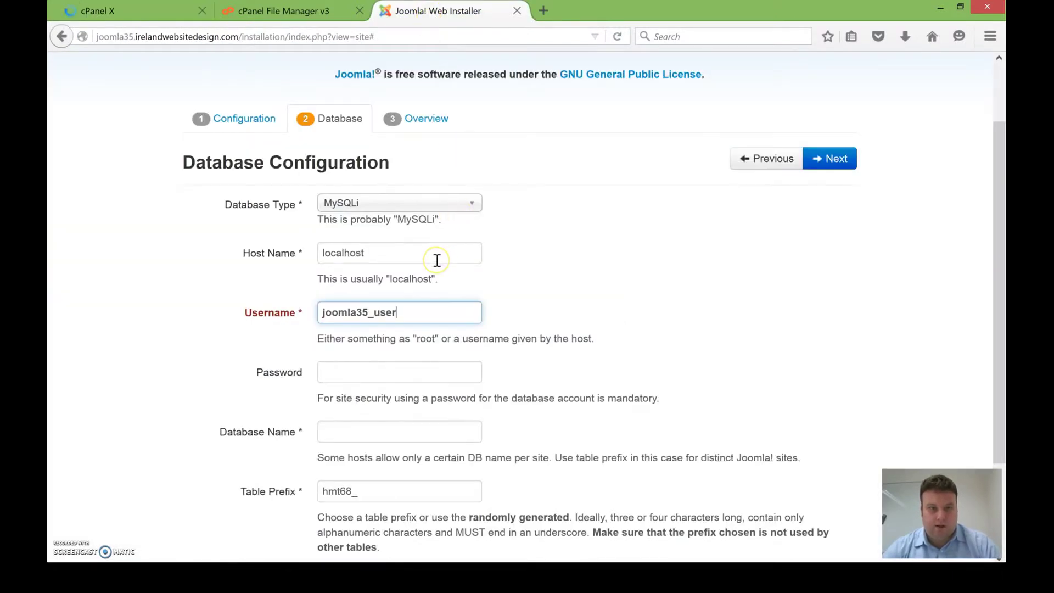
{"action": "key", "text": "Tab"}
{"action": "type", "text": "a"}
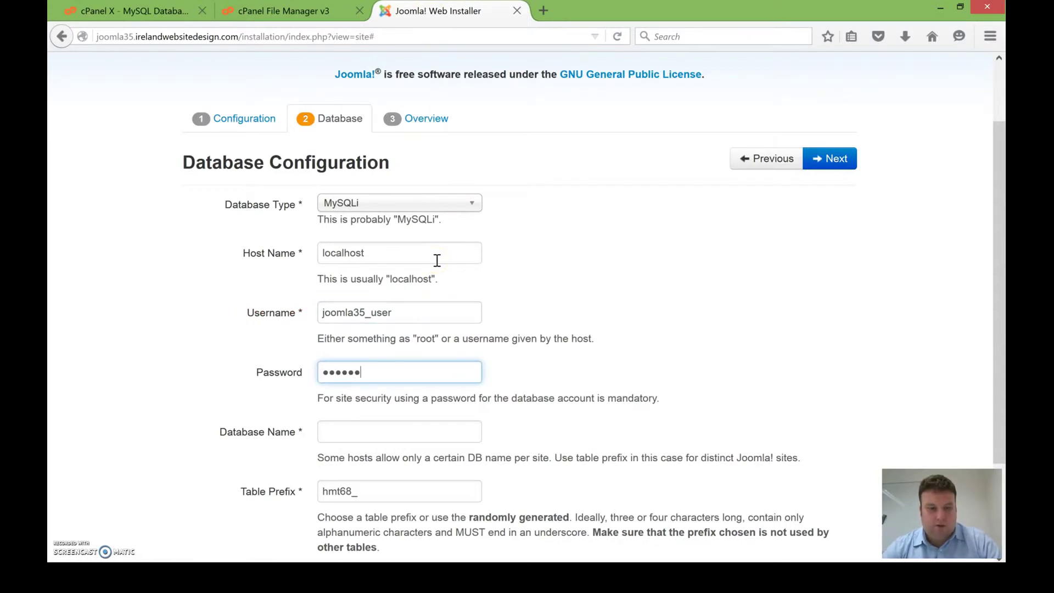
Step: Set Database Name to joomla35_test and check the table prefix hmt68_
{"action": "key", "text": "Tab"}
{"action": "key", "text": "ctrl+v"}
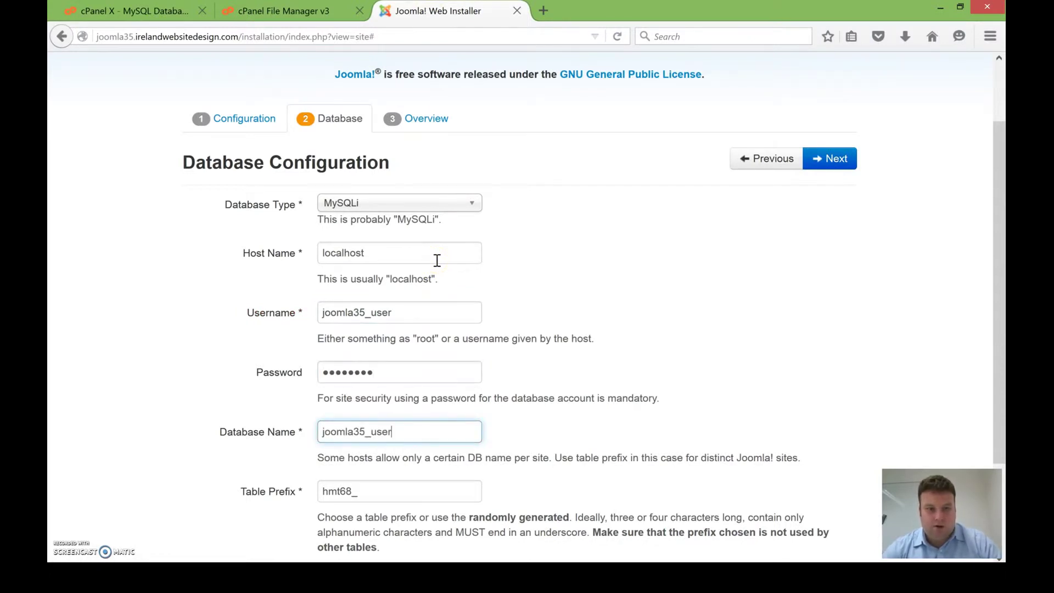
{"action": "left_click", "coordinate": [378, 439]}
{"action": "left_click_drag", "start_coordinate": [370, 433], "coordinate": [482, 431]}
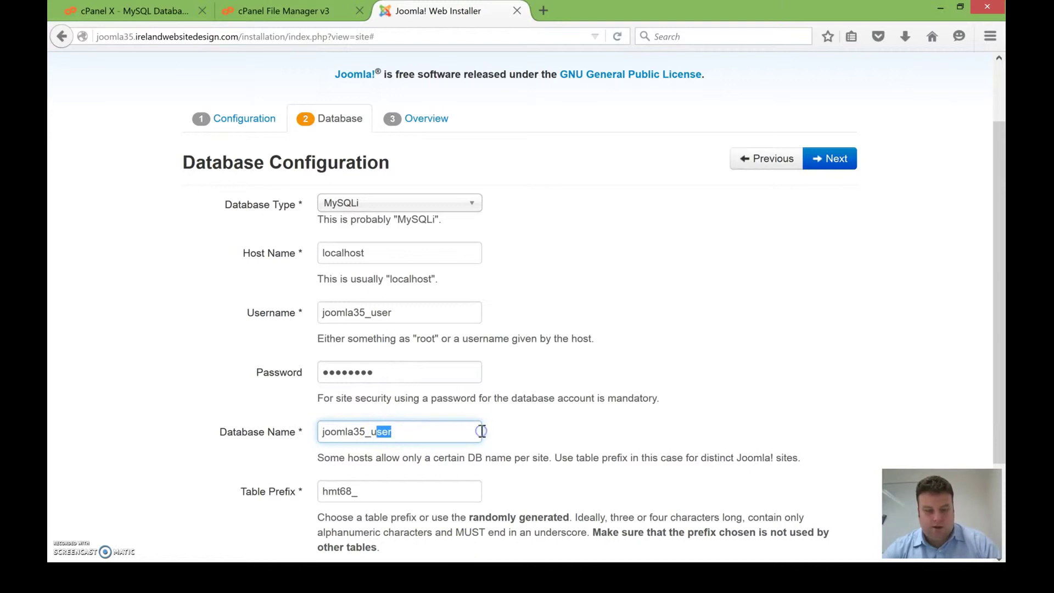
{"action": "key", "text": "BackSpace"}
{"action": "scroll", "coordinate": [480, 431], "scroll_direction": "down", "scroll_amount": 2}
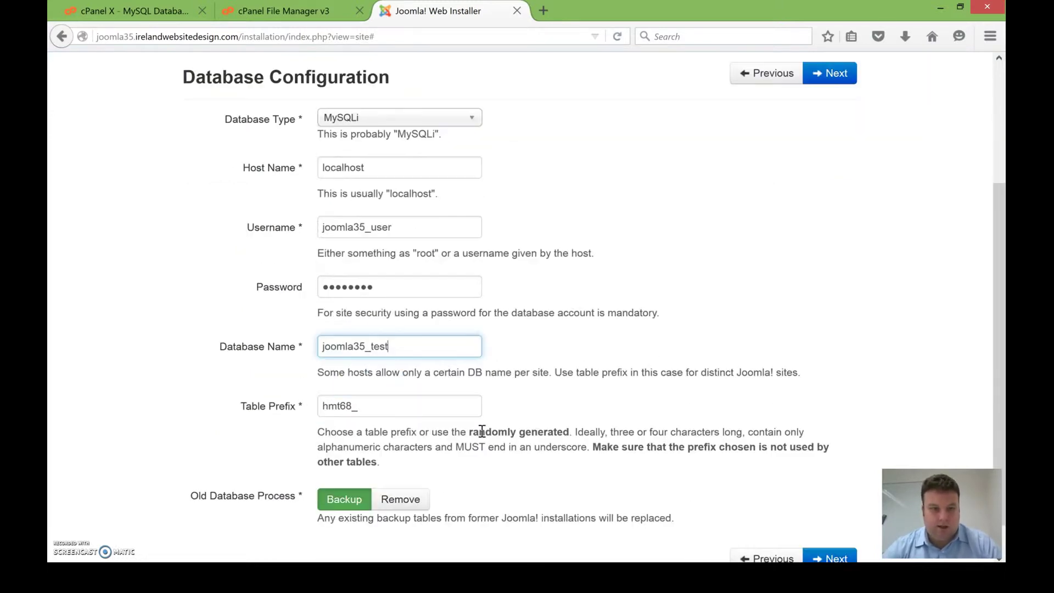
{"action": "left_click", "coordinate": [348, 360]}
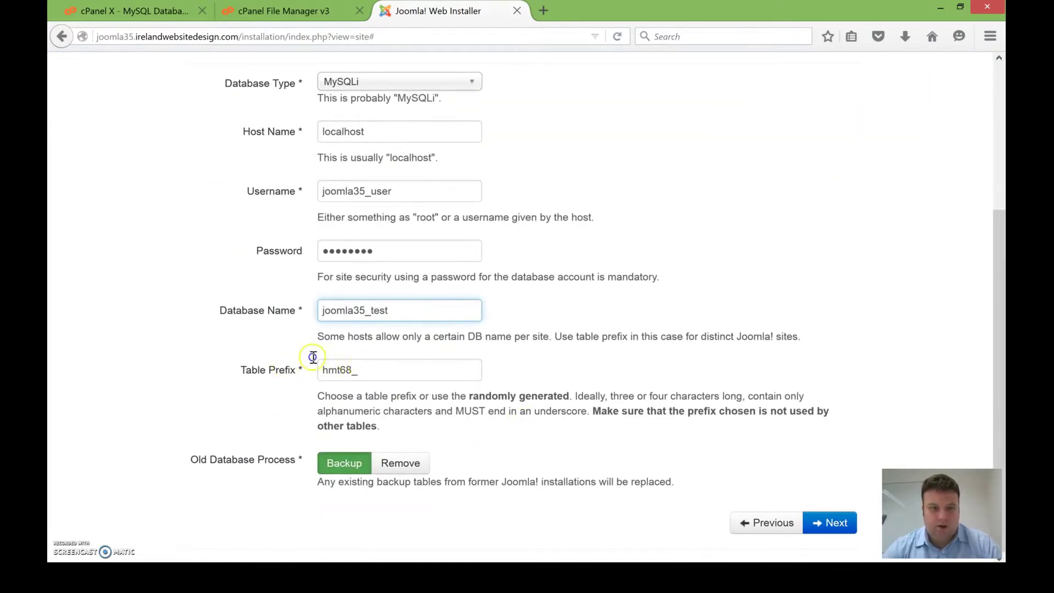
{"action": "key", "text": "Tab"}
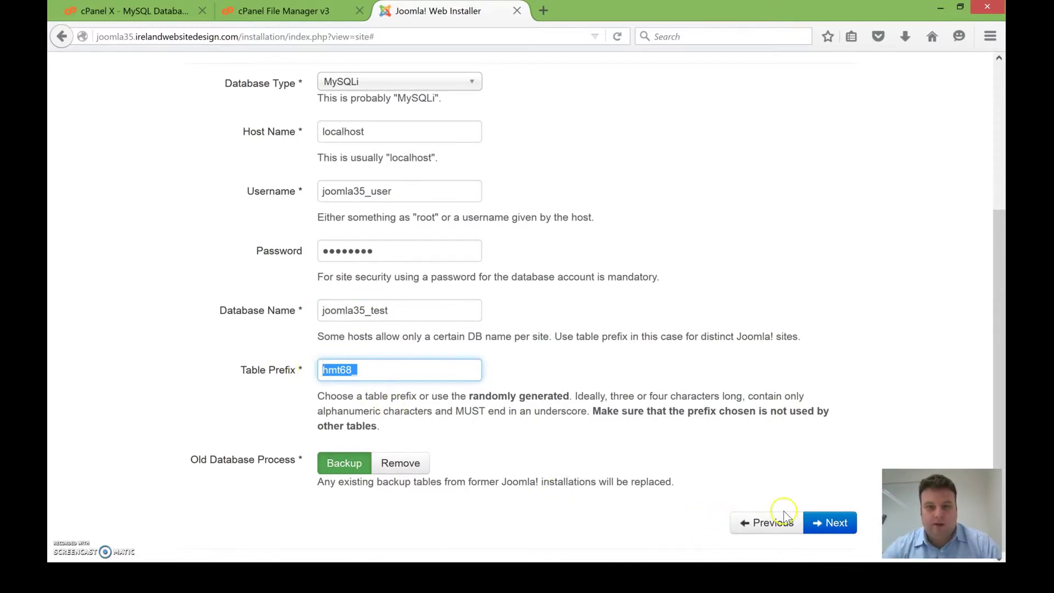
Step: Proceed to Overview, keep sample data at None, review the checks, and install Joomla
{"action": "left_click", "coordinate": [830, 524]}
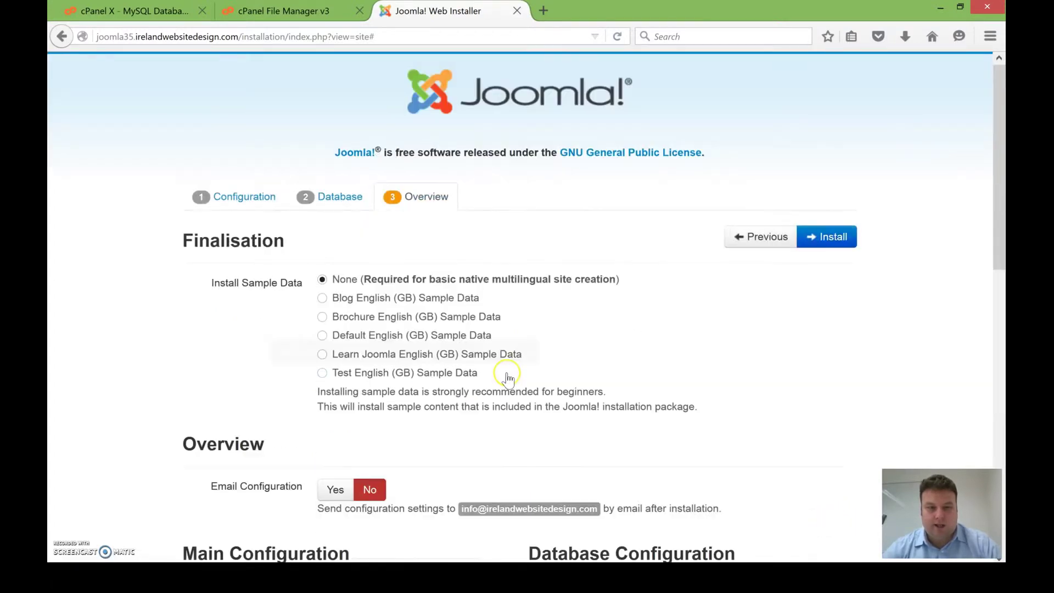
{"action": "scroll", "coordinate": [507, 378], "scroll_direction": "down", "scroll_amount": 2}
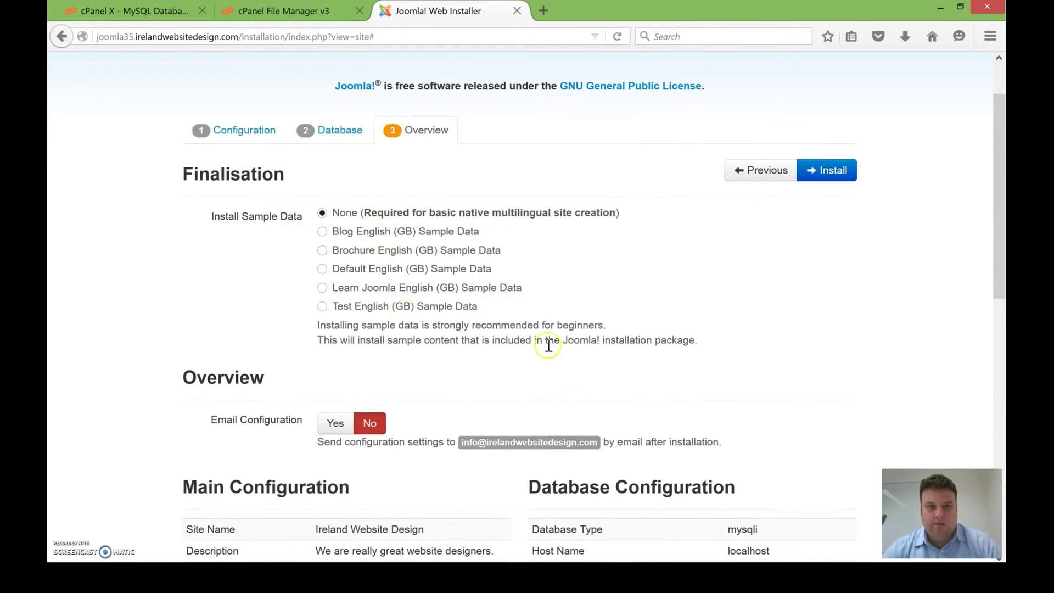
{"action": "scroll", "coordinate": [549, 345], "scroll_direction": "down", "scroll_amount": 10}
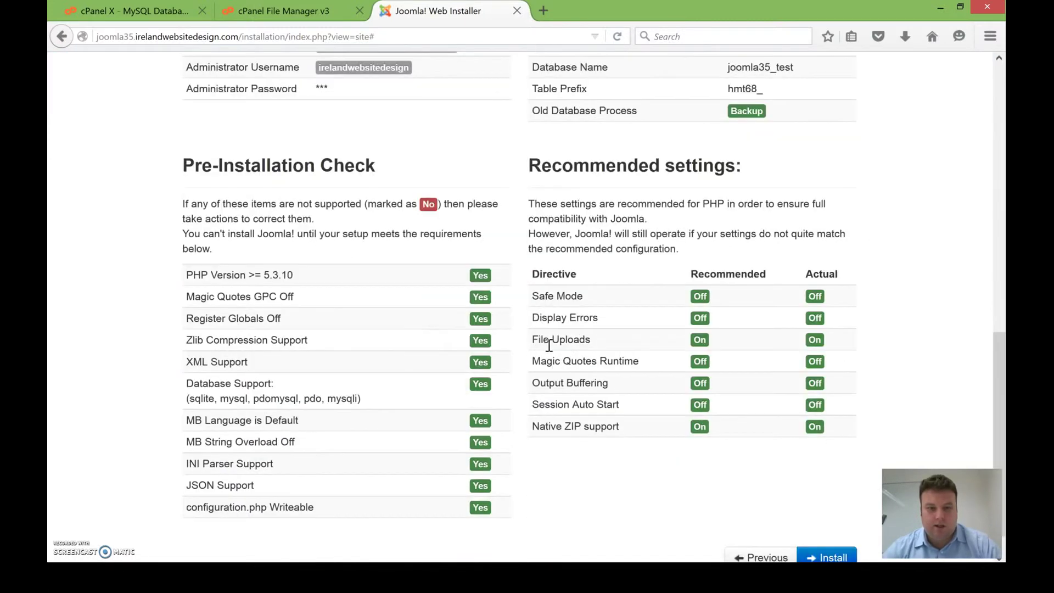
{"action": "scroll", "coordinate": [549, 346], "scroll_direction": "up", "scroll_amount": 5}
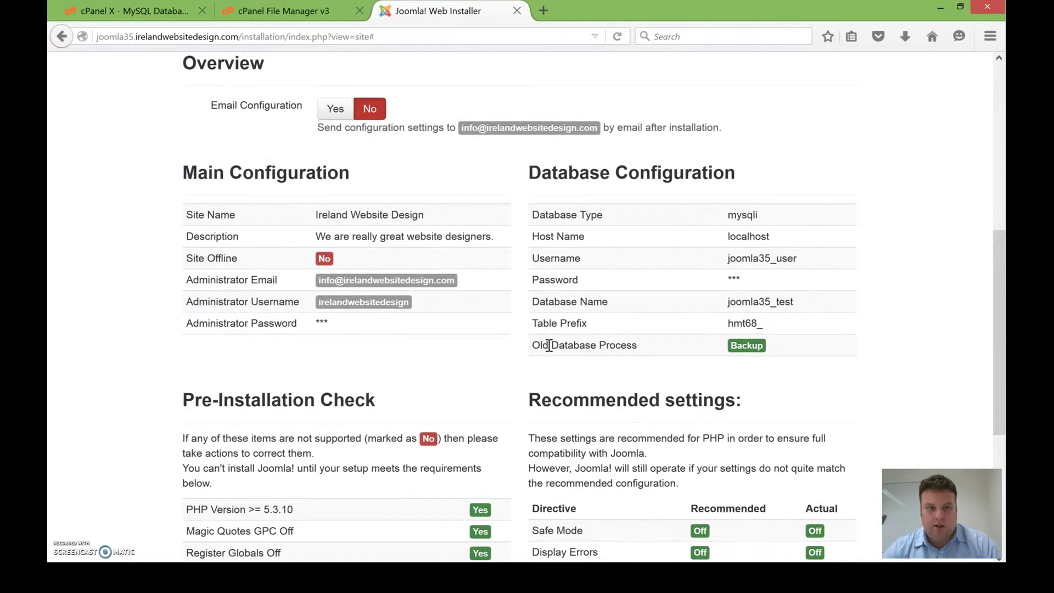
{"action": "scroll", "coordinate": [548, 345], "scroll_direction": "down", "scroll_amount": 5}
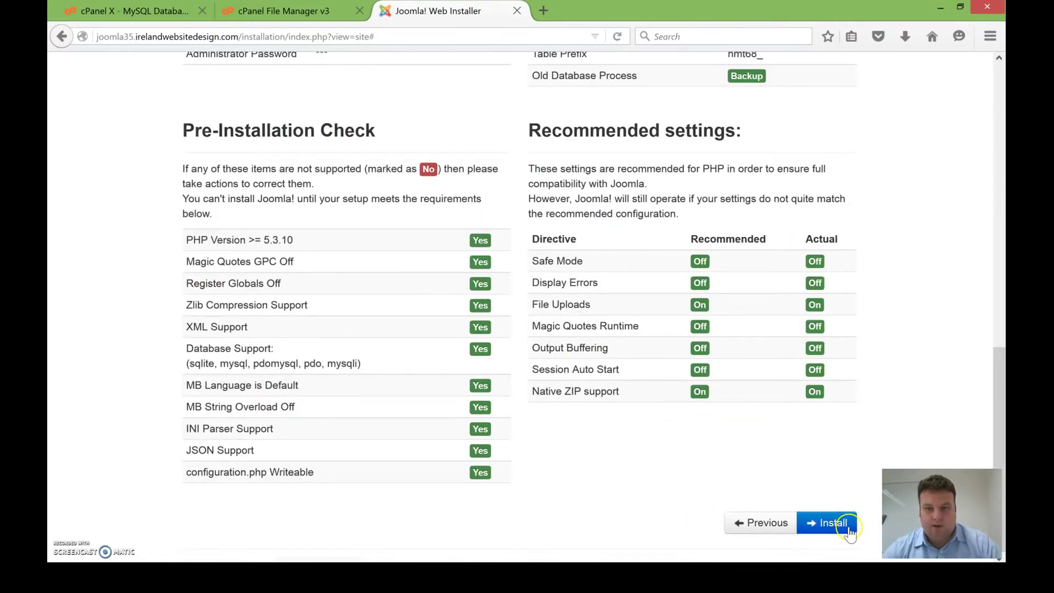
{"action": "left_click", "coordinate": [849, 528]}
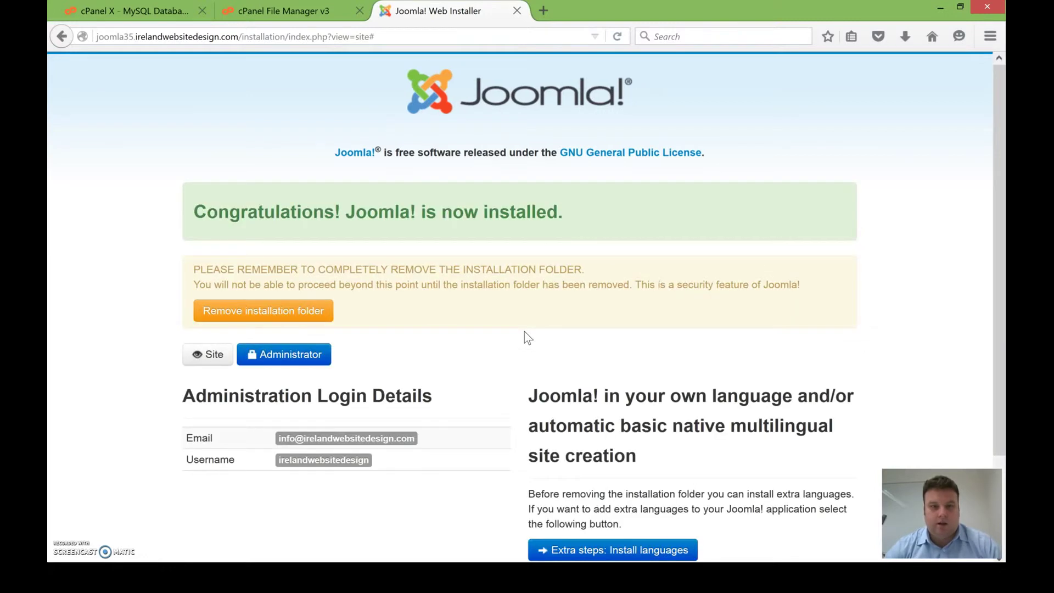
Step: Remove the installation folder and open the Administrator login in a new tab
{"action": "scroll", "coordinate": [525, 331], "scroll_direction": "down", "scroll_amount": 1}
{"action": "scroll", "coordinate": [526, 336], "scroll_direction": "down", "scroll_amount": 2}
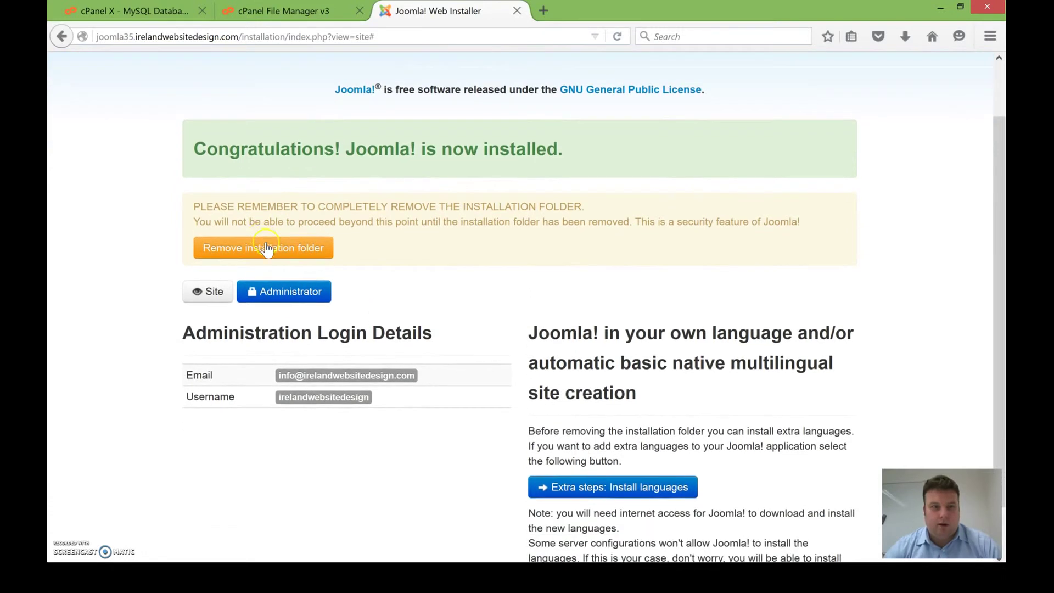
{"action": "left_click", "coordinate": [258, 247]}
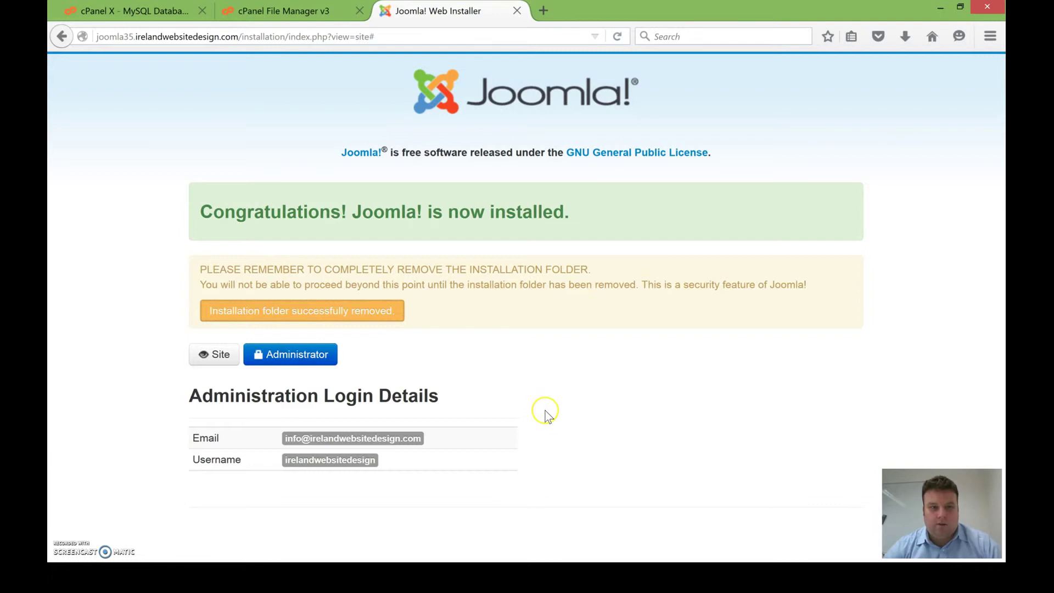
{"action": "left_click", "coordinate": [262, 363]}
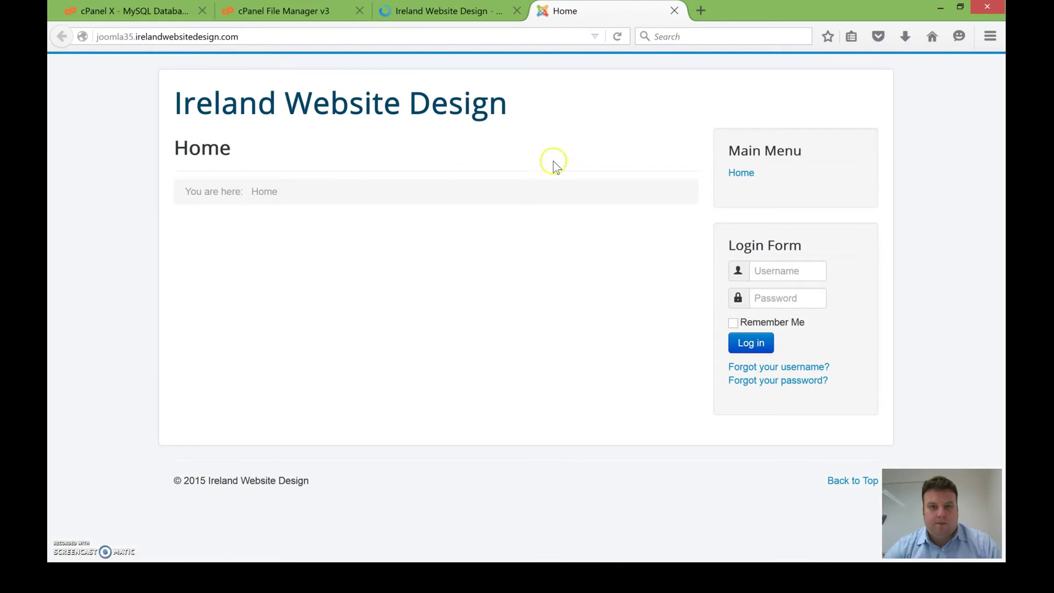
Step: Attempt the administrator login with username admin and the password
{"action": "left_click", "coordinate": [450, 19]}
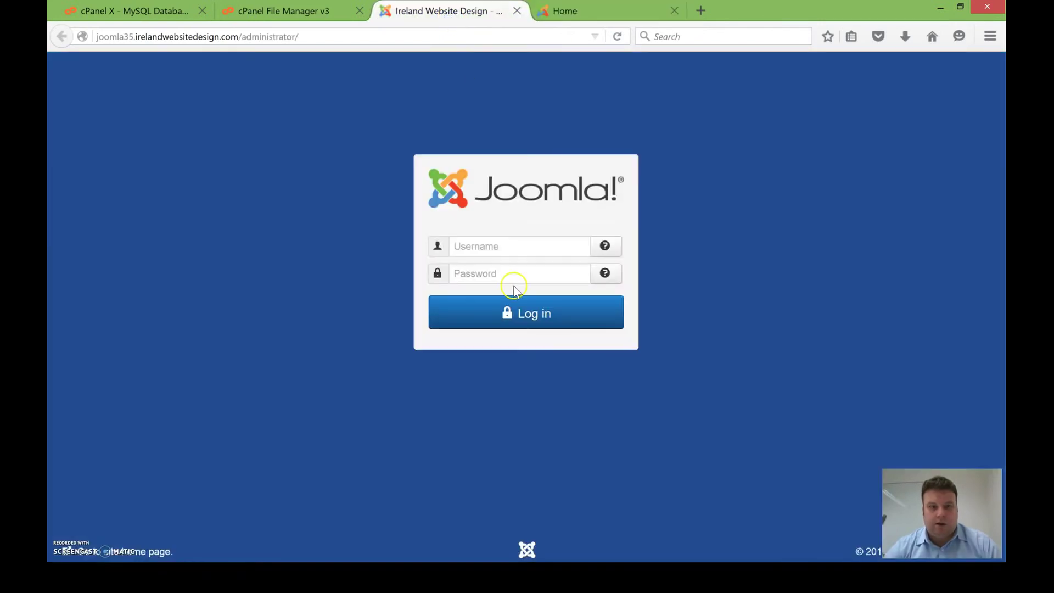
{"action": "left_click", "coordinate": [516, 254]}
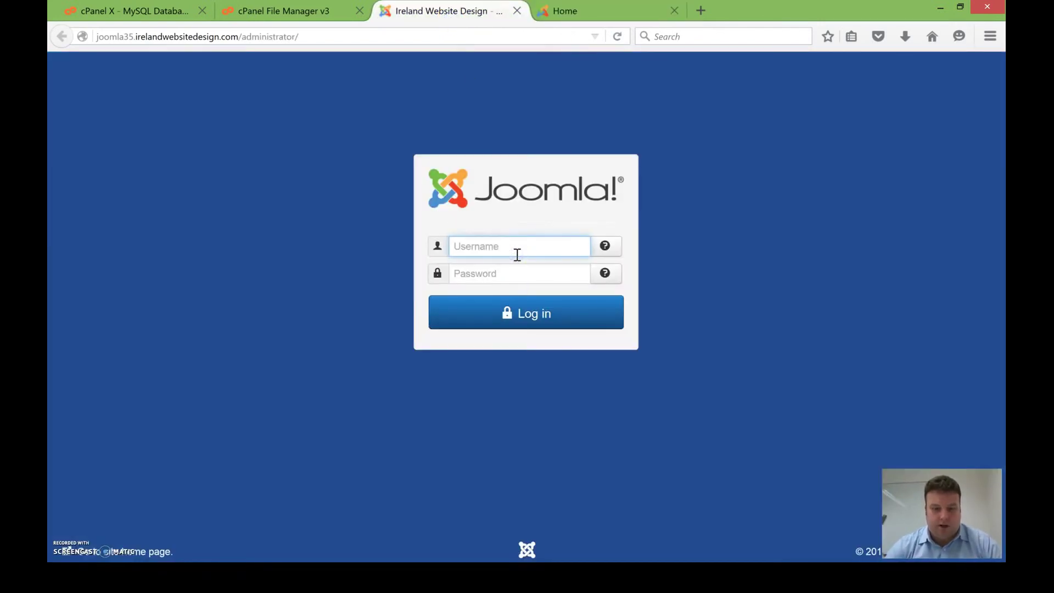
{"action": "type", "text": "admin"}
{"action": "key", "text": "Tab"}
{"action": "type", "text": "******"}
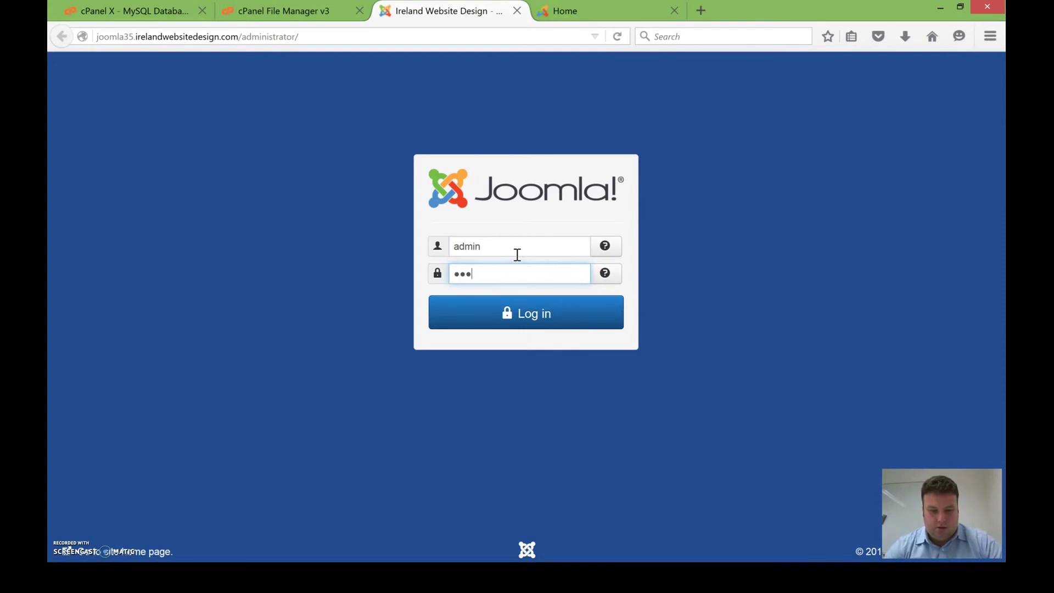
{"action": "key", "text": "Return"}
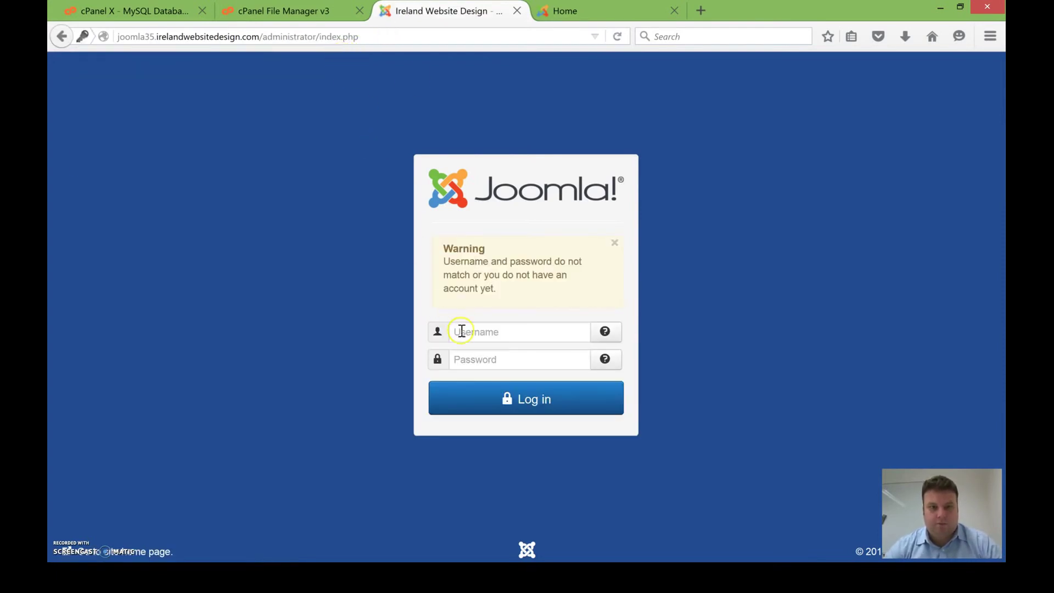
Step: Log in with the corrected administrator username, dismiss the save-login prompt, and browse the Control Panel
{"action": "left_click", "coordinate": [461, 331]}
{"action": "type", "text": "irelandweb"}
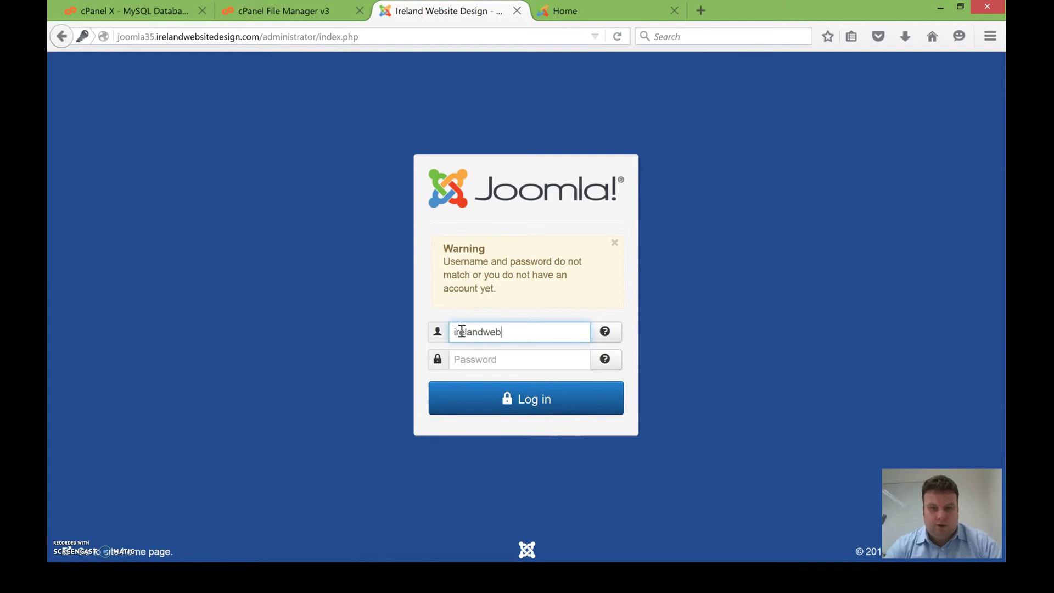
{"action": "type", "text": "••••••••"}
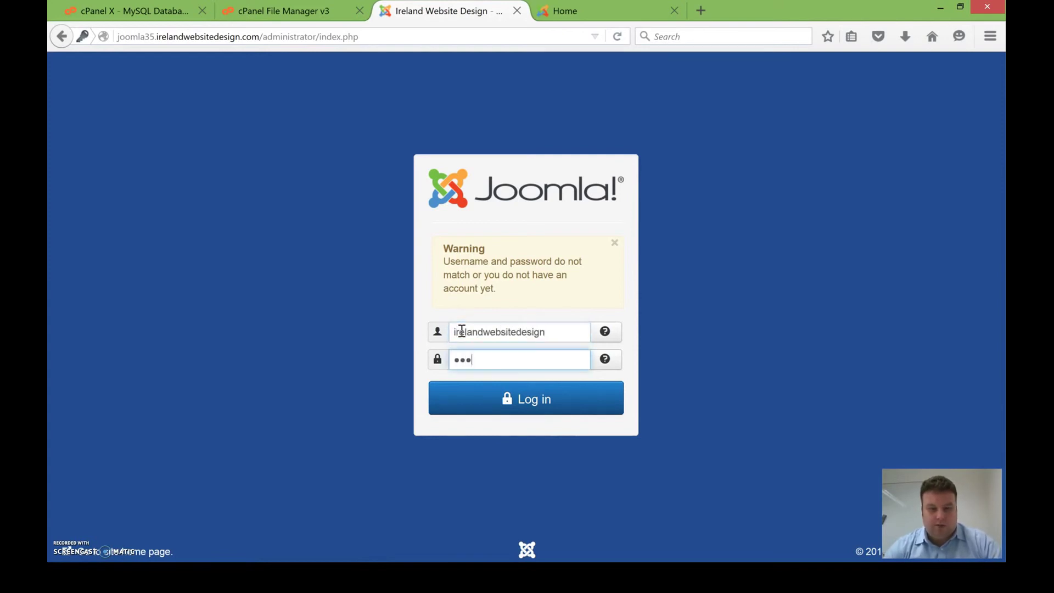
{"action": "key", "text": "Return"}
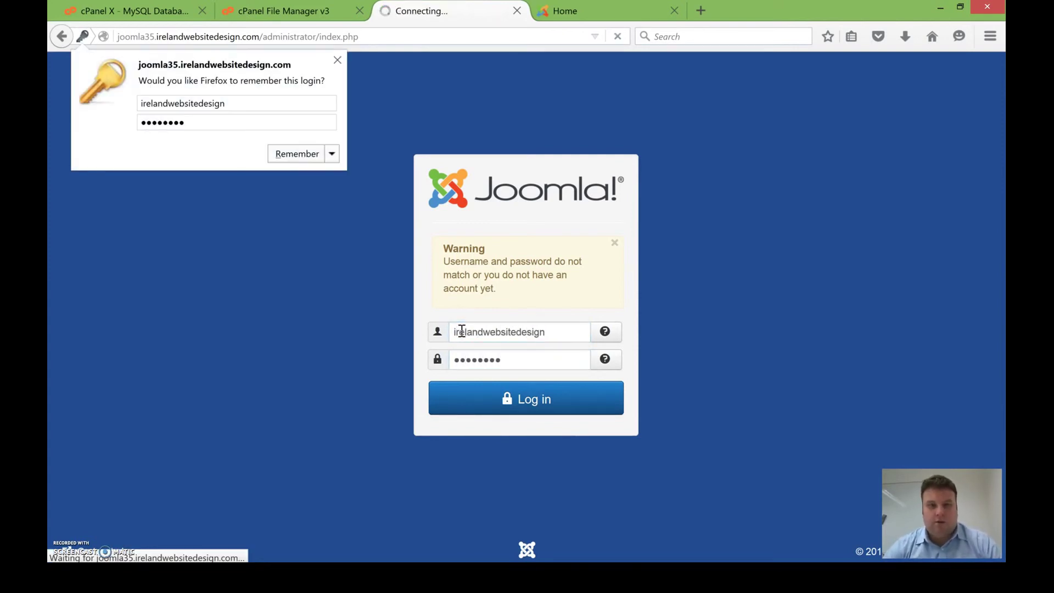
{"action": "left_click", "coordinate": [339, 62]}
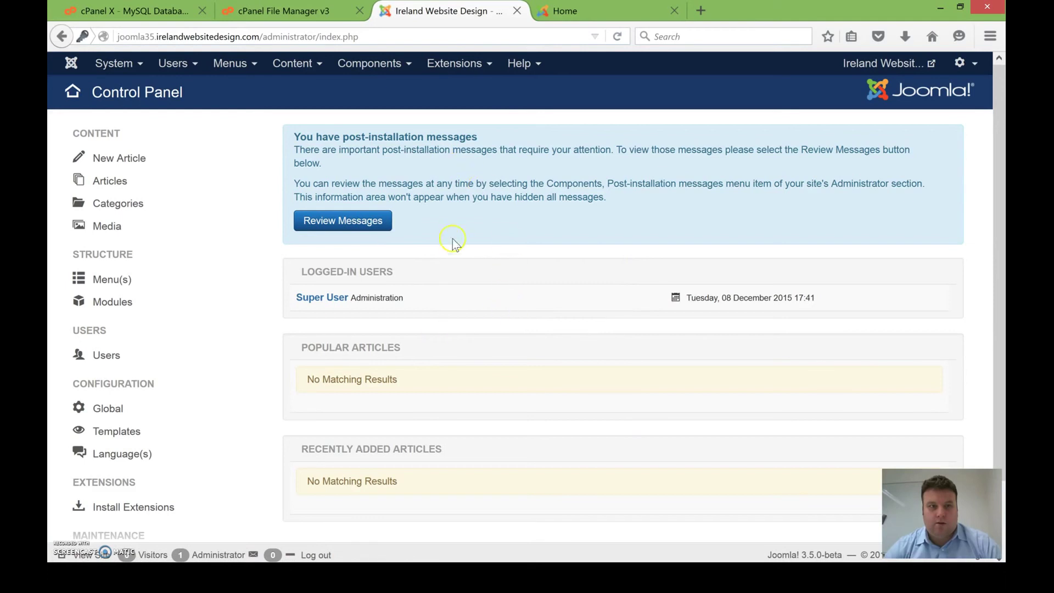
{"action": "scroll", "coordinate": [456, 245], "scroll_direction": "down", "scroll_amount": 3}
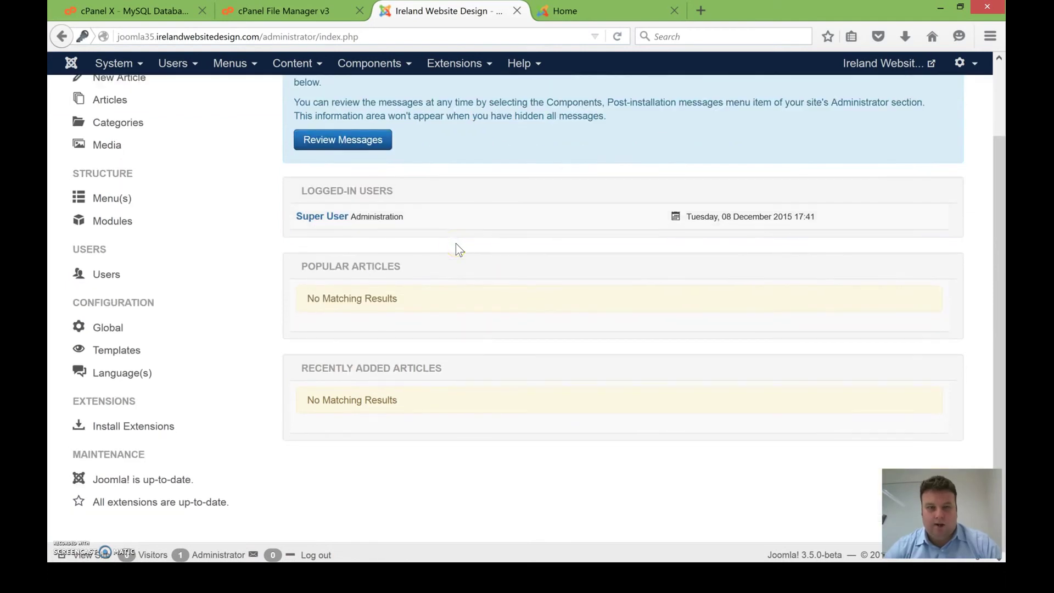
{"action": "scroll", "coordinate": [456, 243], "scroll_direction": "up", "scroll_amount": 3}
{"action": "scroll", "coordinate": [457, 247], "scroll_direction": "down", "scroll_amount": 3}
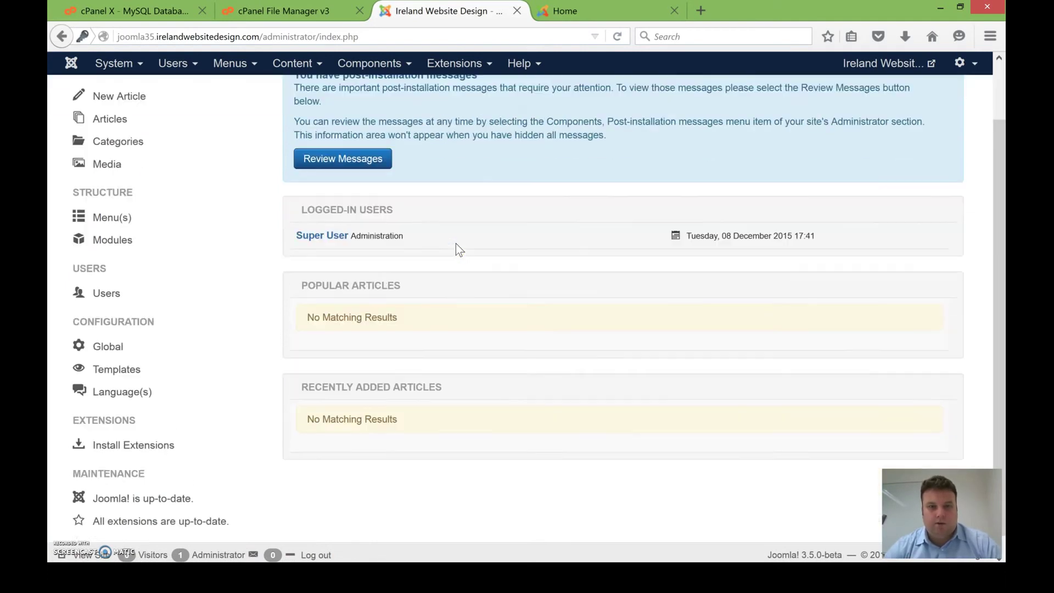